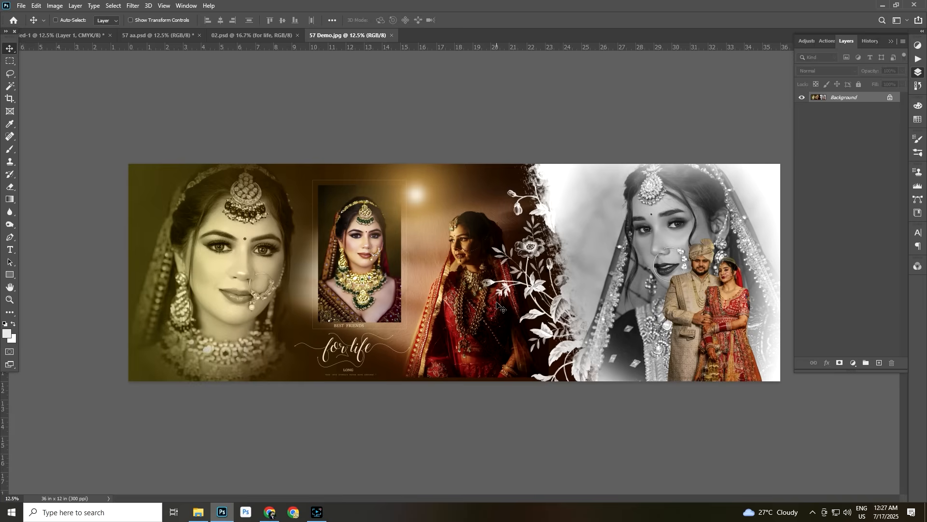
# In 57 aa.psd, align the vertical guide near the 18-inch centre and add a Gradient fill layer above the background
pyautogui.click(168, 35)
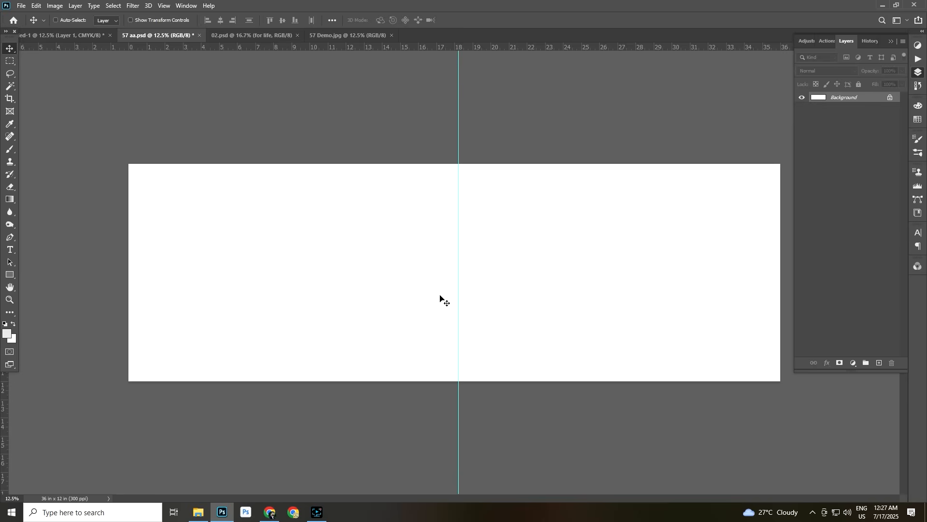
pyautogui.moveTo(457, 139)
pyautogui.mouseDown()
pyautogui.moveTo(443, 139)
pyautogui.moveTo(458, 145)
pyautogui.mouseUp()
pyautogui.click(854, 363)
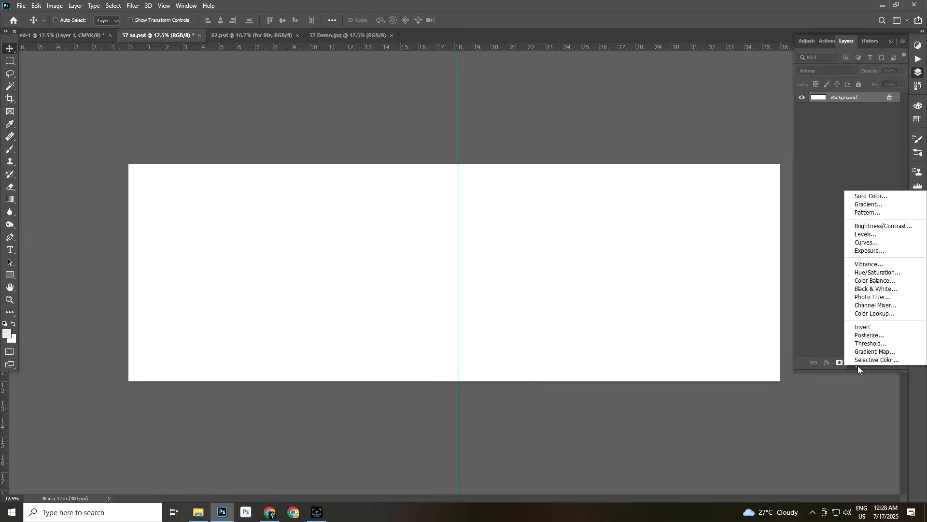
pyautogui.click(860, 204)
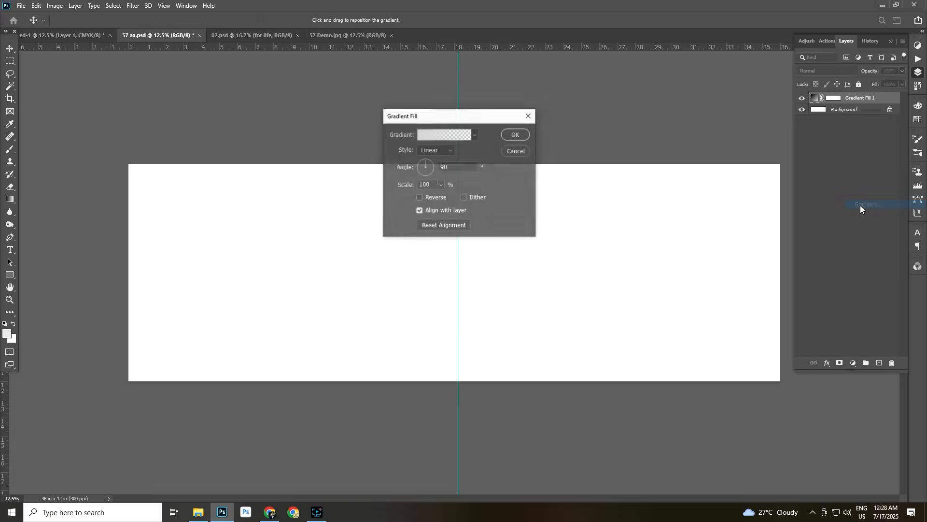
# Set the gradient's starting colour stop to dark brown #2f0e03
pyautogui.click(425, 135)
pyautogui.click(364, 254)
pyautogui.click(401, 294)
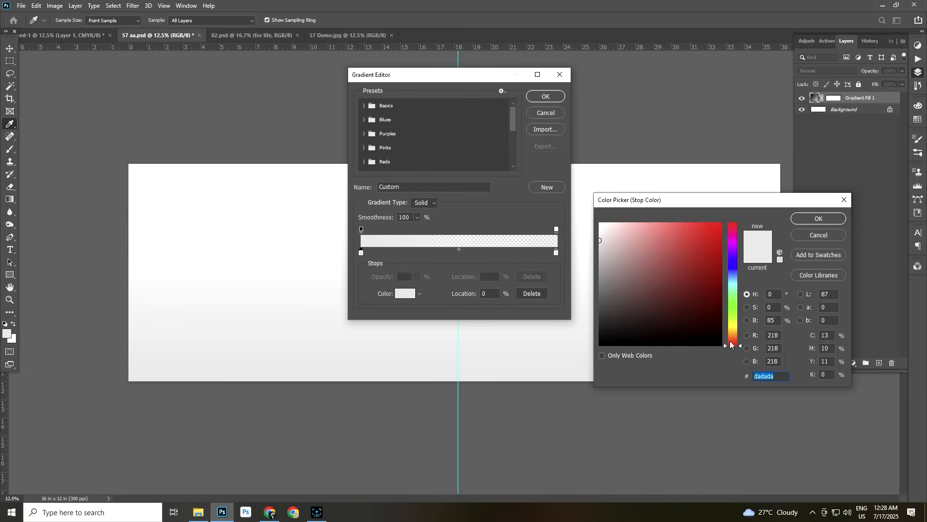
pyautogui.moveTo(733, 344); pyautogui.dragTo(716, 323)
pyautogui.click(716, 323)
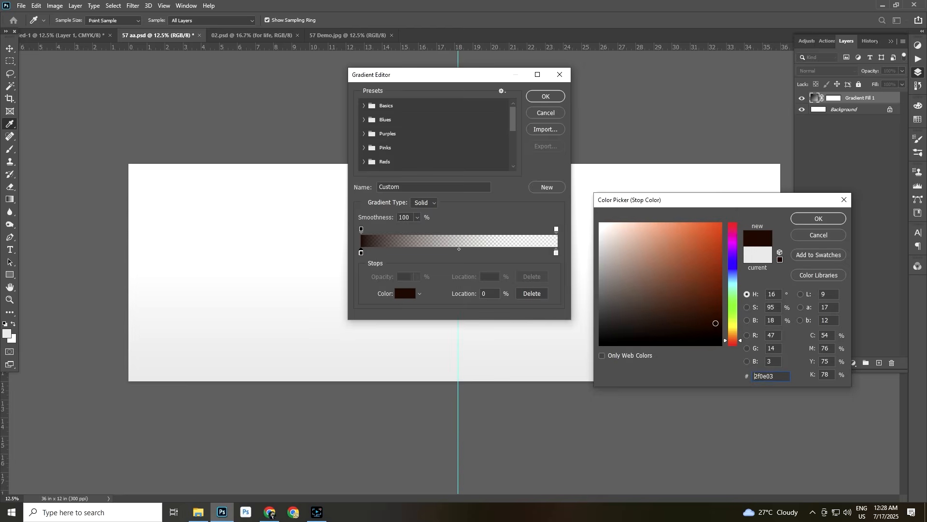
pyautogui.click(829, 220)
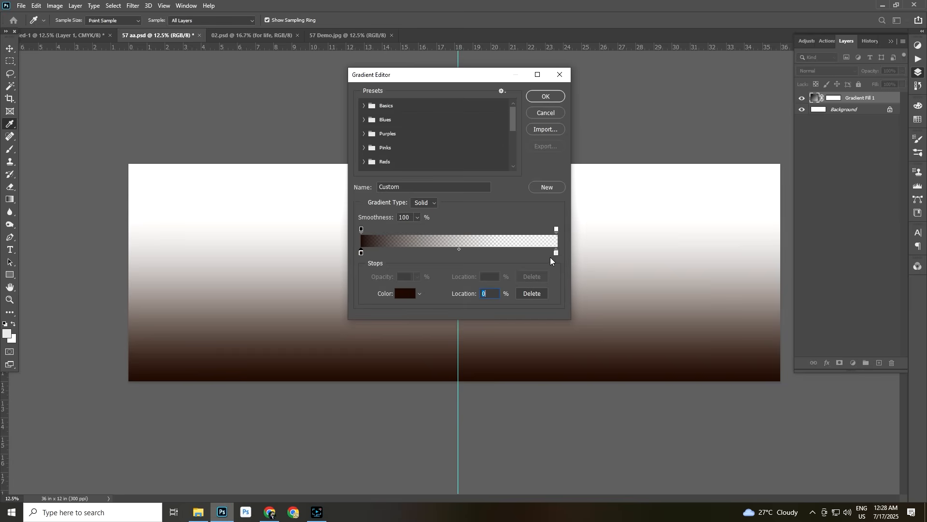
# Set the gradient's end colour stop to yellow #ffd909 and accept the edited gradient
pyautogui.doubleClick(556, 253)
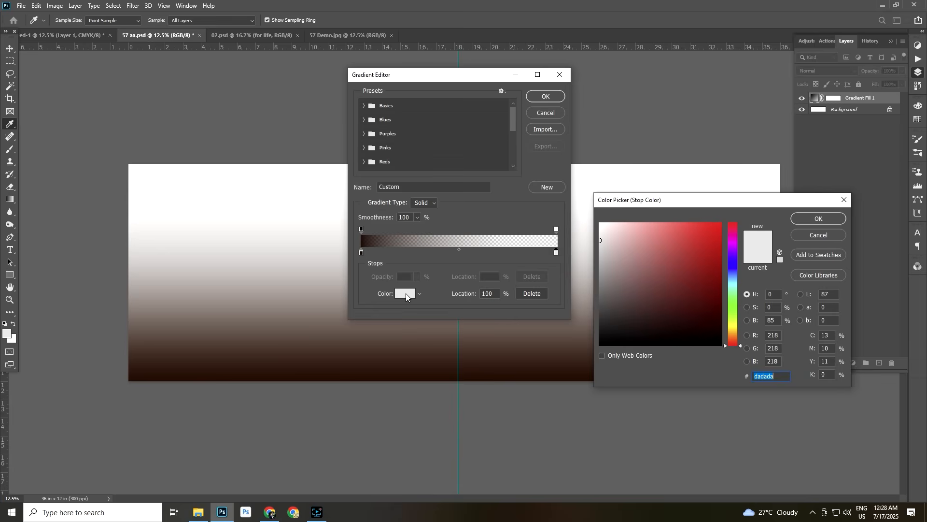
pyautogui.moveTo(732, 342); pyautogui.dragTo(717, 221)
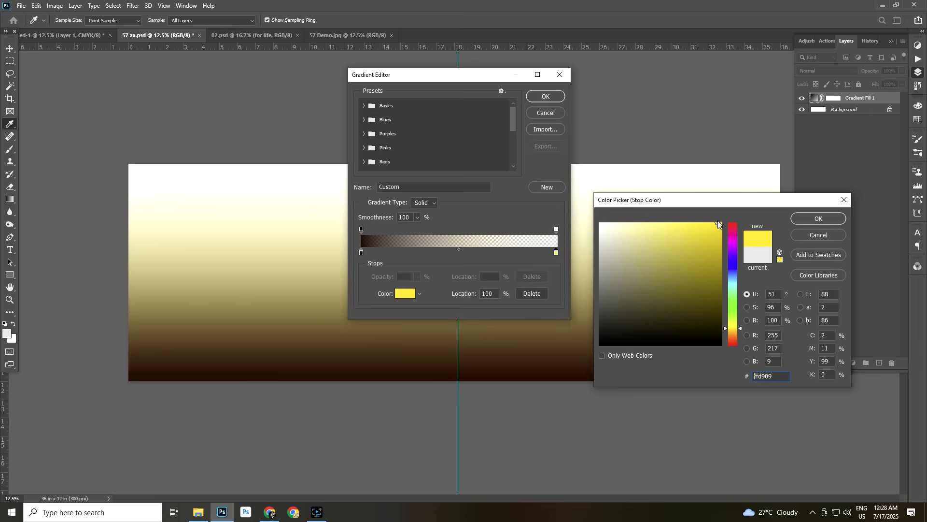
pyautogui.click(819, 218)
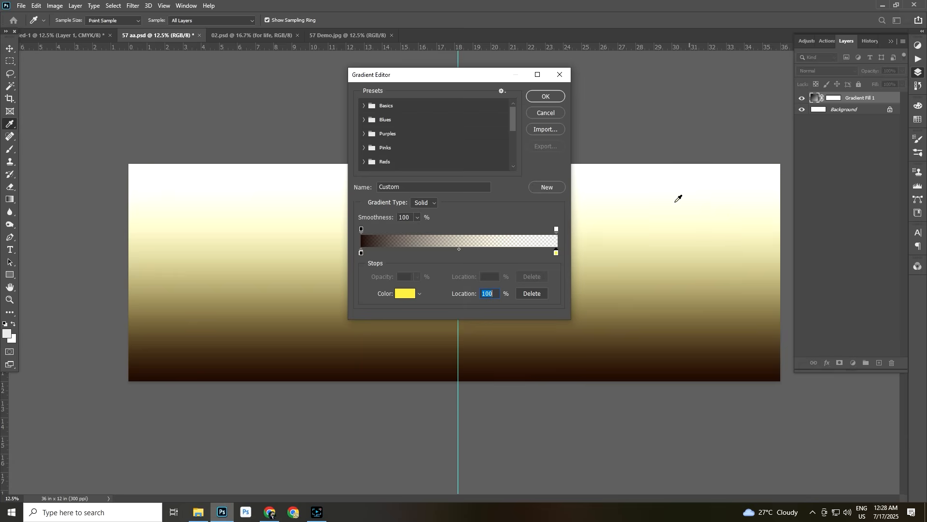
pyautogui.click(548, 96)
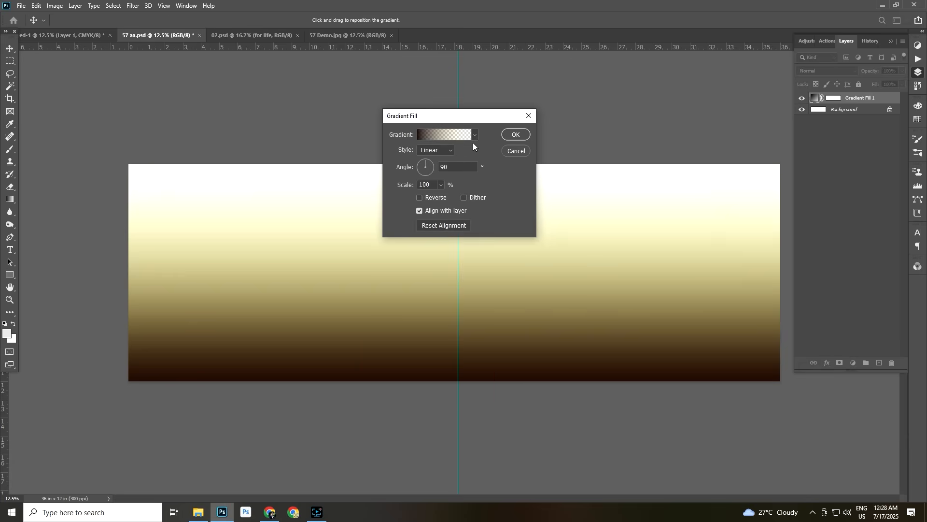
# Rotate the linear gradient fill to an angle of -179.88° and apply it
pyautogui.click(433, 167)
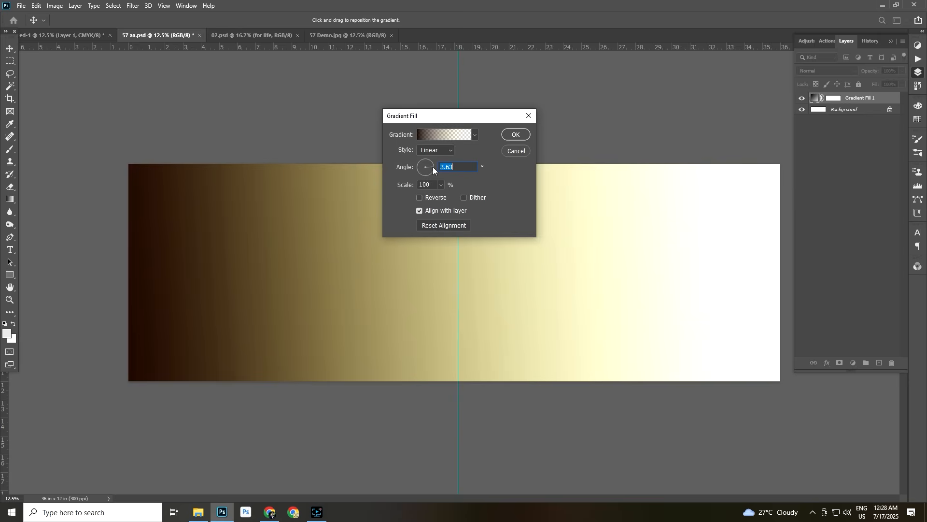
pyautogui.moveTo(433, 167); pyautogui.dragTo(418, 168)
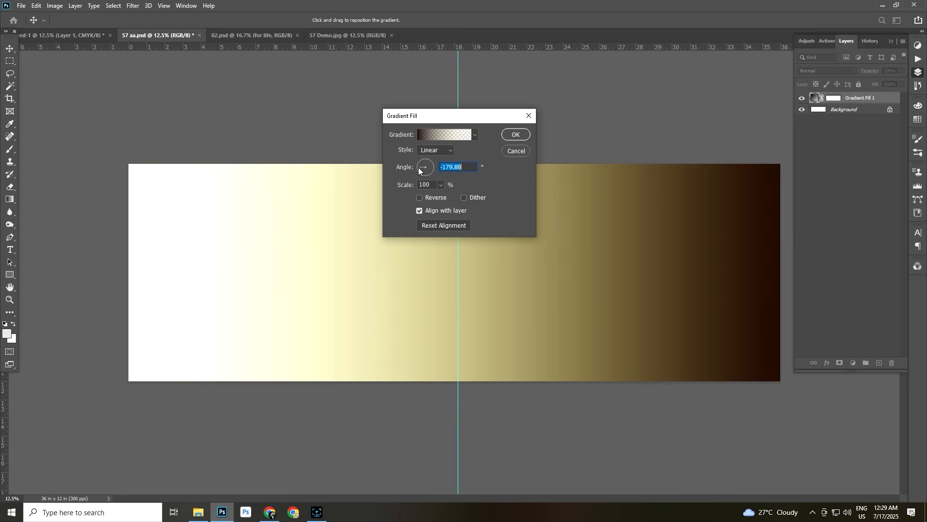
pyautogui.click(515, 134)
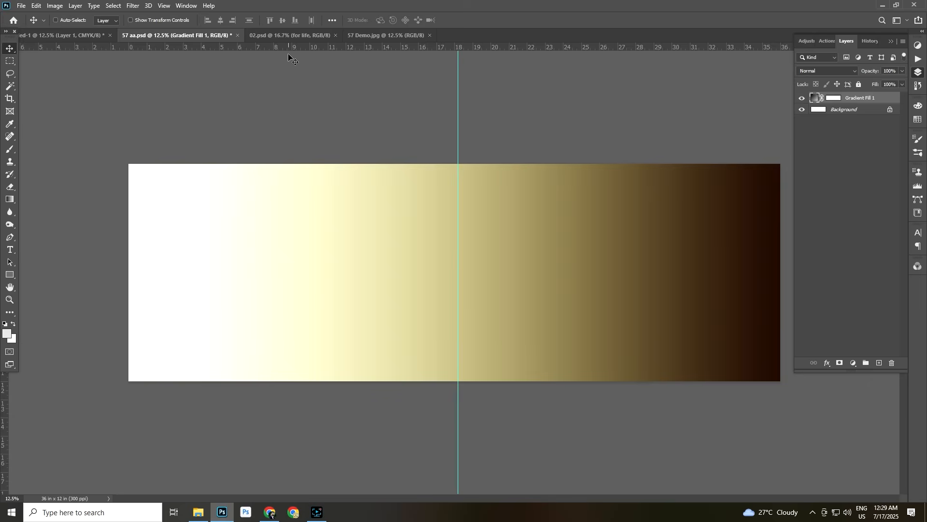
# Copy the white floral-edge layer from the photo collection document into 57 aa.psd, covering the right part of the spread
pyautogui.click(278, 34)
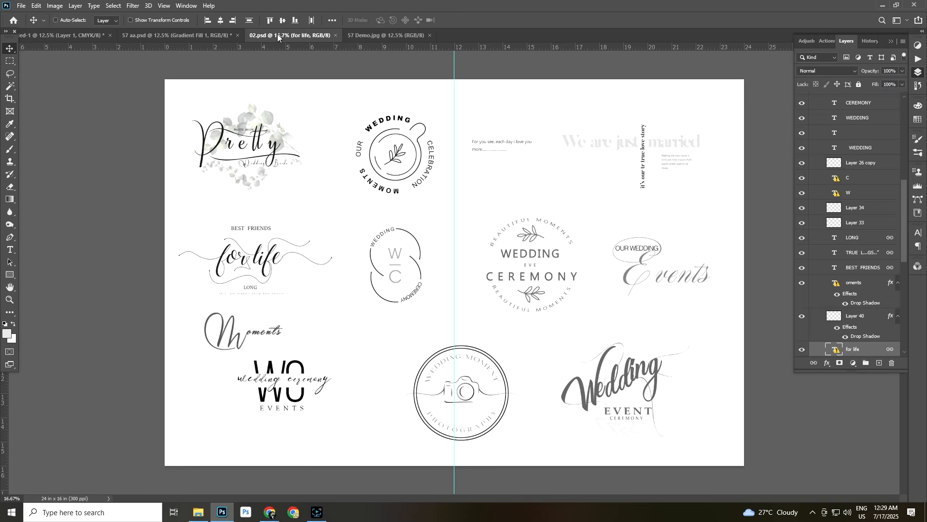
pyautogui.click(148, 33)
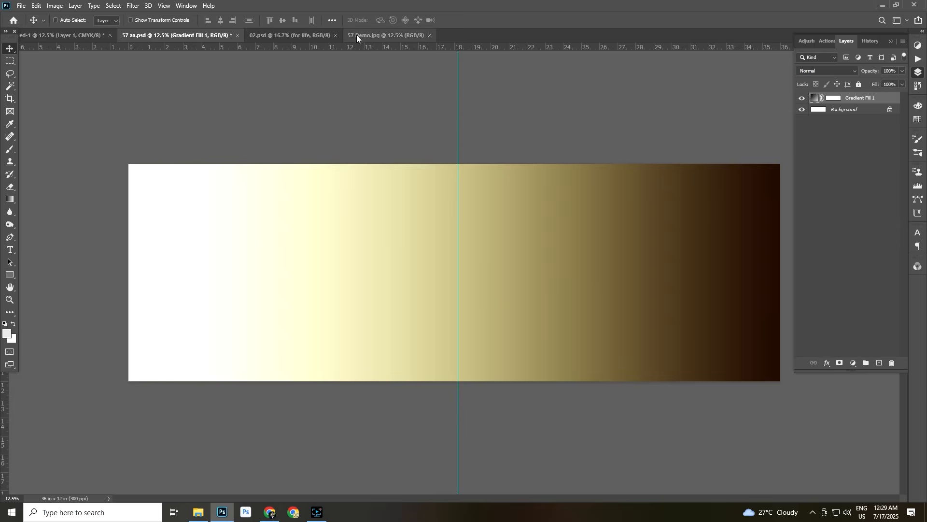
pyautogui.click(59, 36)
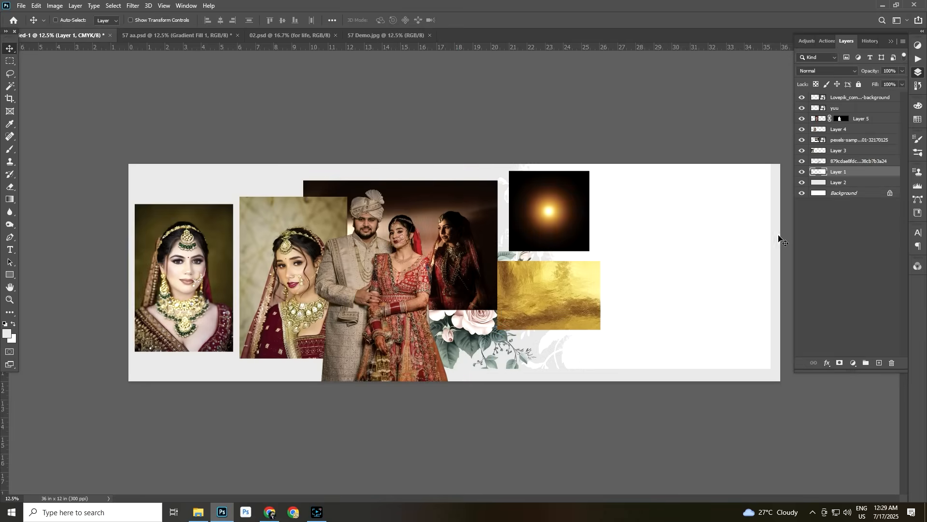
pyautogui.rightClick(684, 261)
pyautogui.click(690, 262)
pyautogui.moveTo(690, 263); pyautogui.dragTo(606, 267)
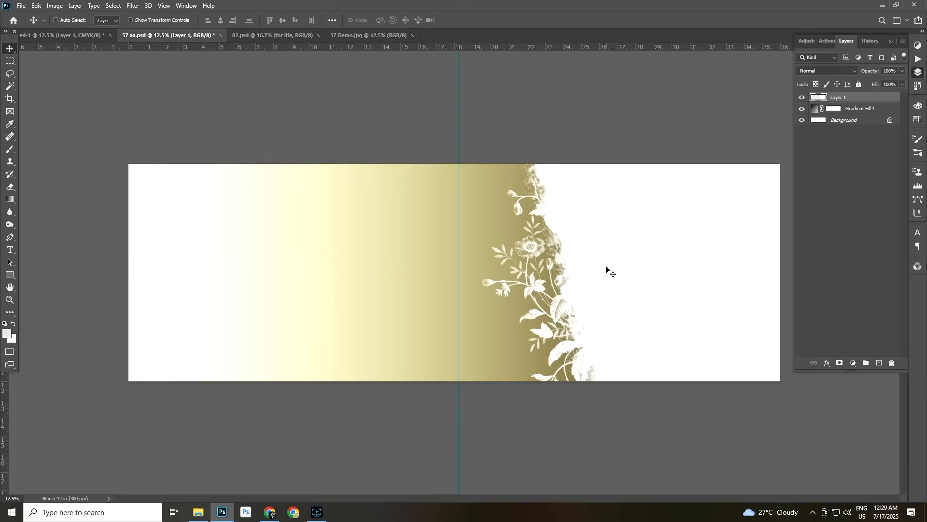
# Copy the masked couple cutout (Layer 5) from the photo collection document onto the right side of the 57 aa.psd spread
pyautogui.rightClick(636, 252)
pyautogui.click(647, 256)
pyautogui.click(67, 35)
pyautogui.rightClick(348, 281)
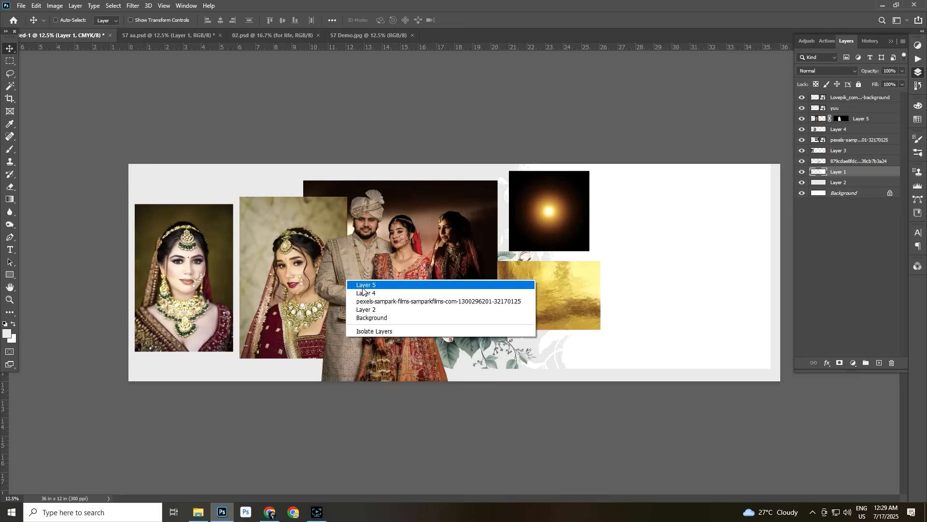
pyautogui.click(353, 284)
pyautogui.moveTo(353, 285); pyautogui.dragTo(676, 248)
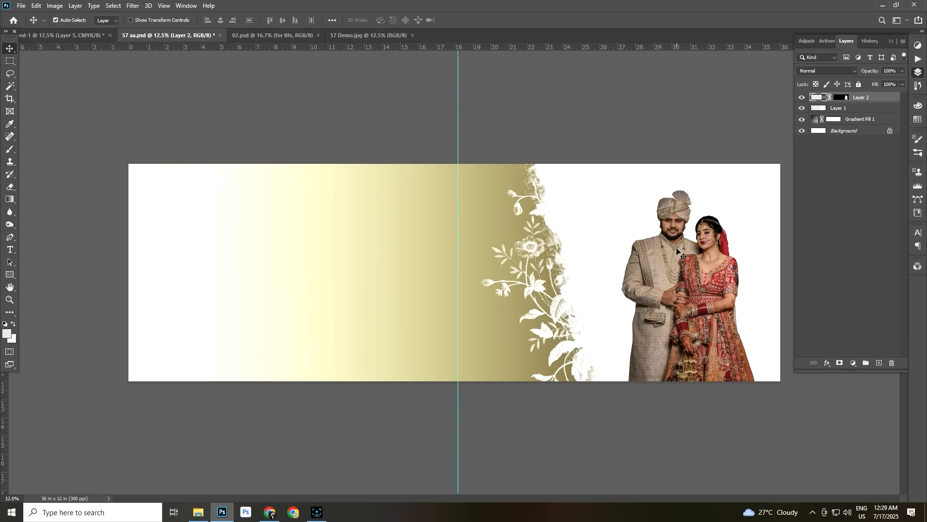
# Scale the couple cutout to about 82% and position it at the spread's lower right, against the bottom edge
pyautogui.hotkey('ctrl', 't')
pyautogui.moveTo(601, 137); pyautogui.dragTo(630, 181)
pyautogui.moveTo(669, 258); pyautogui.dragTo(673, 249)
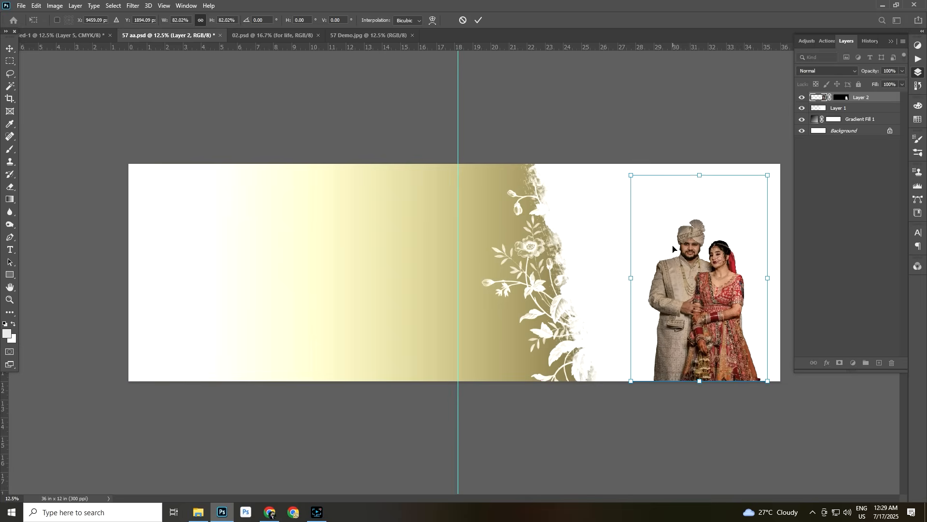
pyautogui.press('Return')
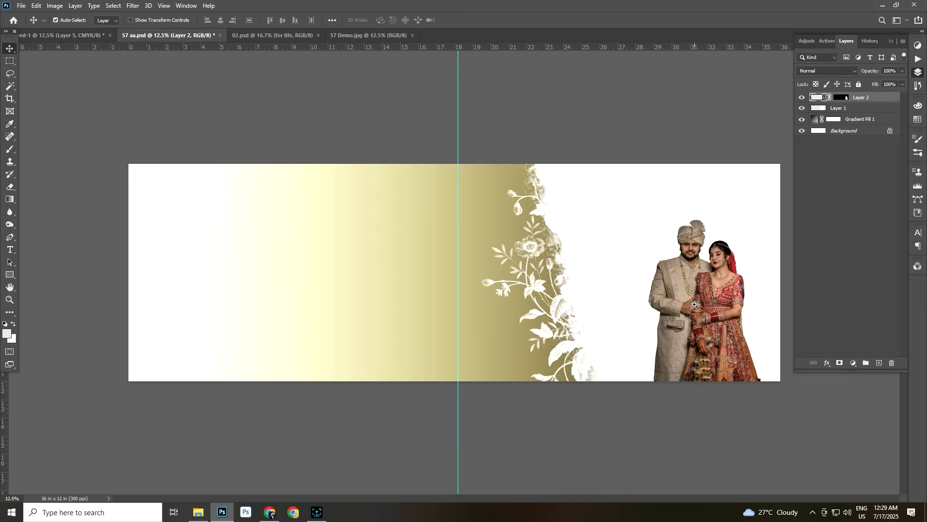
# Brighten the couple cutout with Curves by raising the RGB midtones and fine-tuning the shadows
pyautogui.hotkey('ctrl', '+')
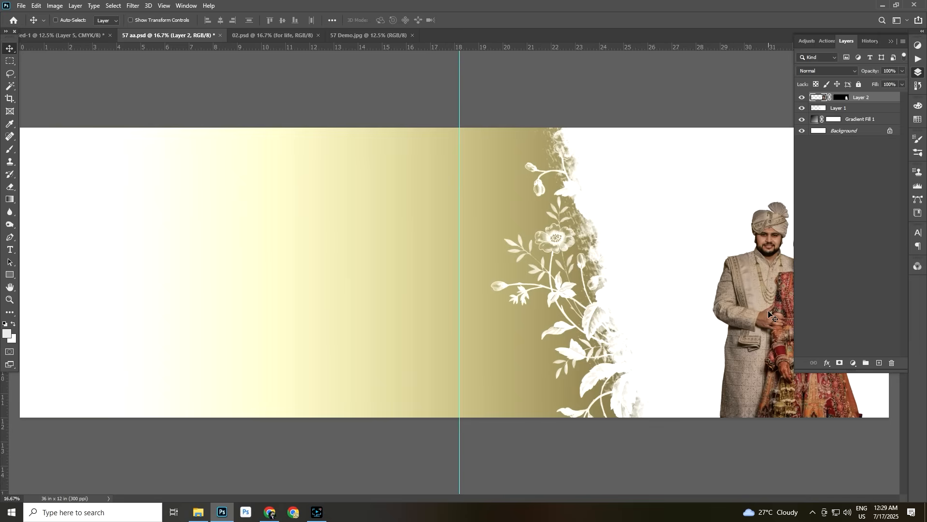
pyautogui.press('f')
pyautogui.moveTo(795, 260); pyautogui.dragTo(647, 258)
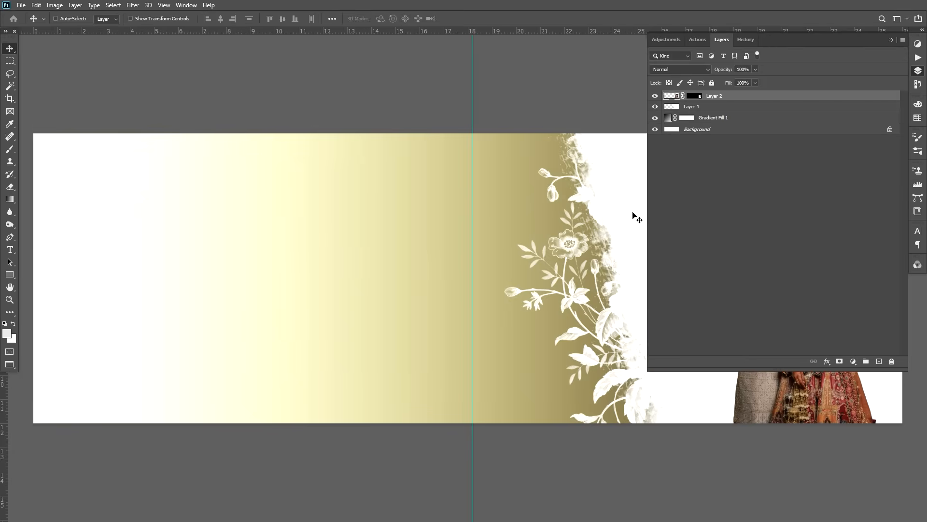
pyautogui.moveTo(645, 214); pyautogui.dragTo(794, 216)
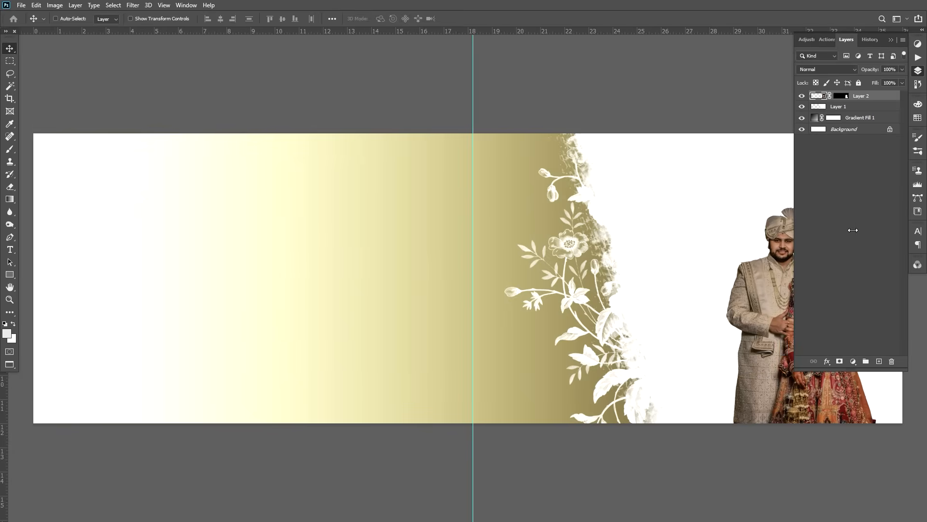
pyautogui.moveTo(704, 309); pyautogui.dragTo(570, 271)
pyautogui.keyDown('ctrl'); pyautogui.click(688, 278); pyautogui.keyUp('ctrl')
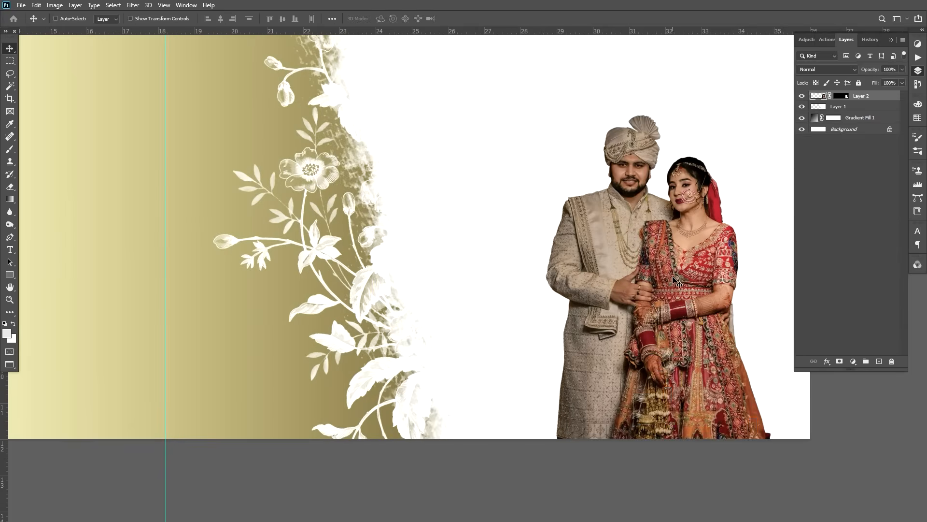
pyautogui.hotkey('ctrl', 'm')
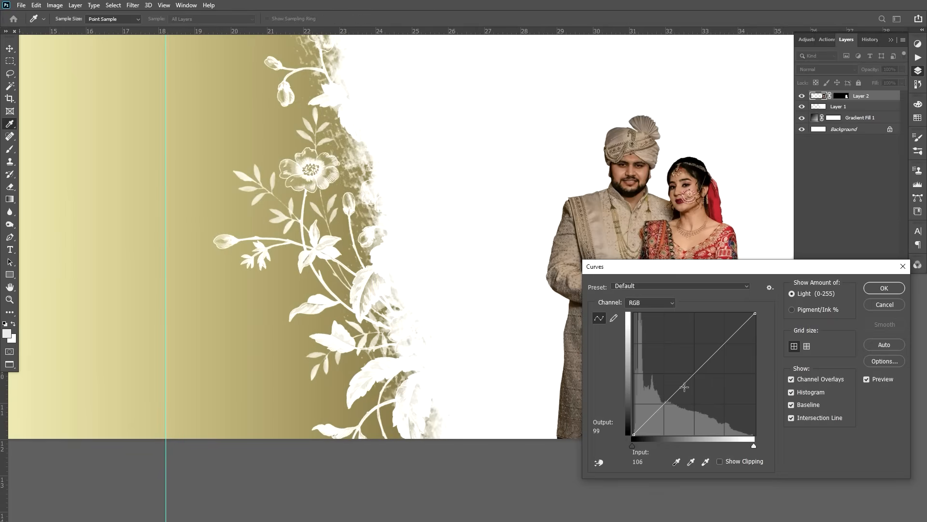
pyautogui.moveTo(695, 372); pyautogui.dragTo(694, 362)
pyautogui.moveTo(662, 405); pyautogui.dragTo(662, 401)
pyautogui.click(883, 288)
pyautogui.press('v')
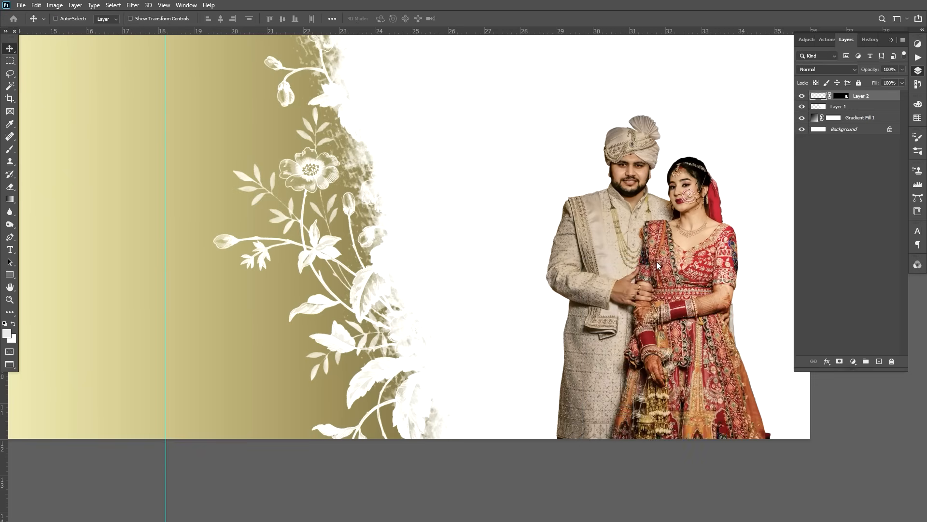
# Copy the maroon-veiled bride portrait (Layer 4) from the photo collection document onto the right side of the 57 aa.psd spread
pyautogui.hotkey('ctrl', '-')
pyautogui.hotkey('ctrl', '-')
pyautogui.hotkey('ctrl', '-')
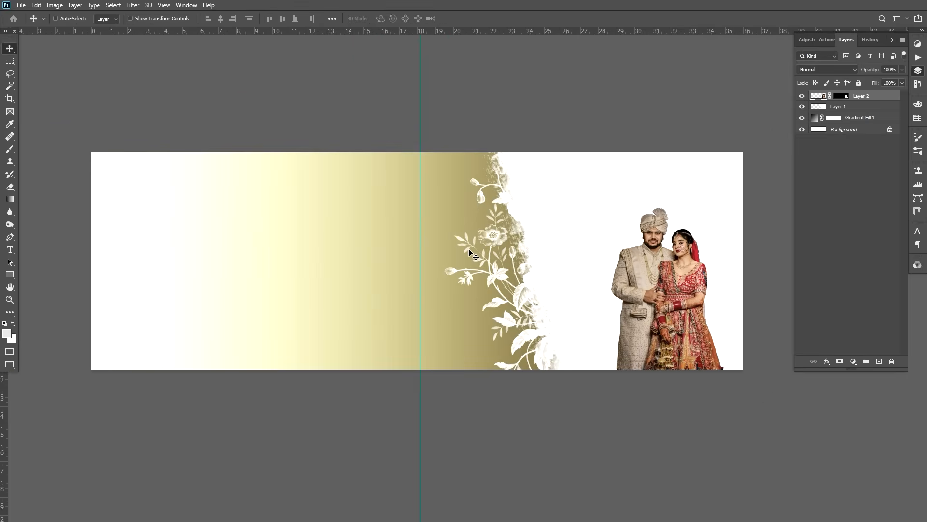
pyautogui.press('f')
pyautogui.press('f')
pyautogui.click(53, 38)
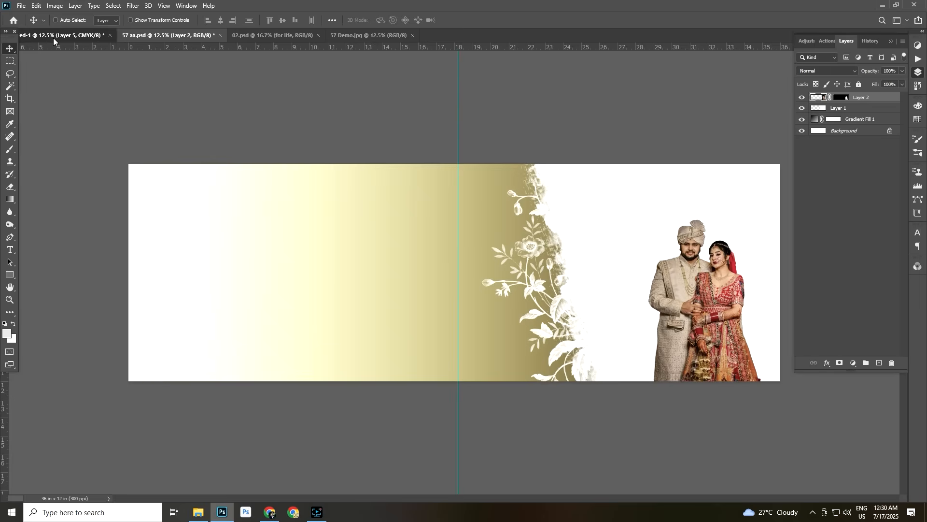
pyautogui.rightClick(296, 280)
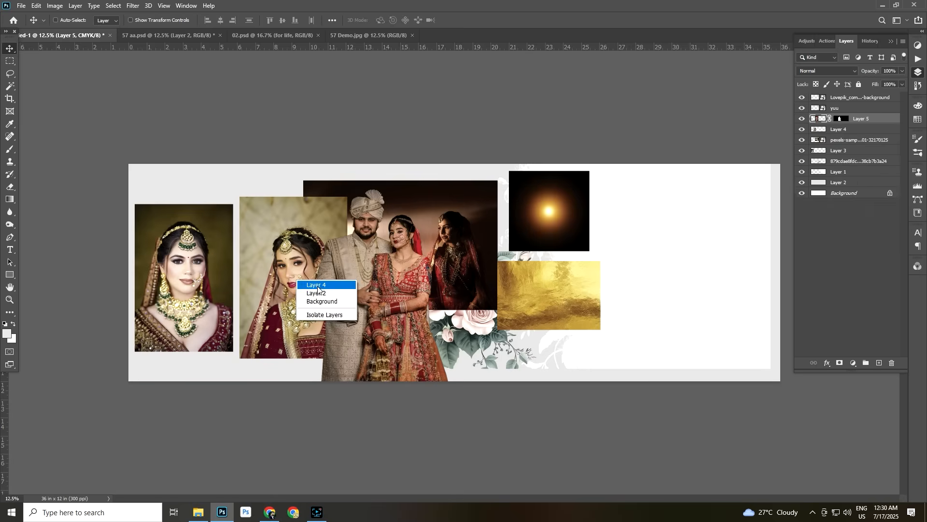
pyautogui.click(316, 286)
pyautogui.moveTo(293, 269); pyautogui.dragTo(640, 287)
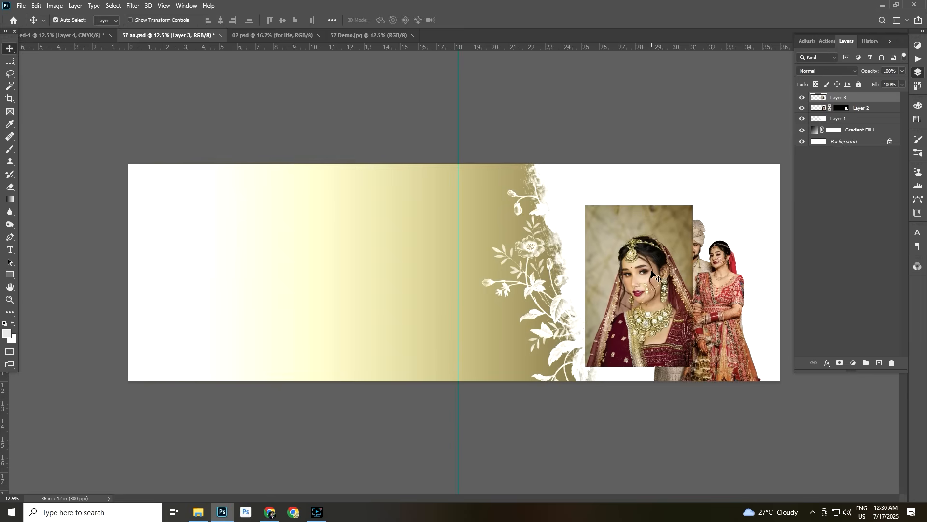
# Enlarge the bride portrait to fill the spread's height and move its layer below the couple cutout
pyautogui.hotkey('ctrl', 't')
pyautogui.moveTo(694, 206)
pyautogui.mouseDown()
pyautogui.moveTo(757, 110)
pyautogui.moveTo(690, 209)
pyautogui.mouseUp()
pyautogui.press('Return')
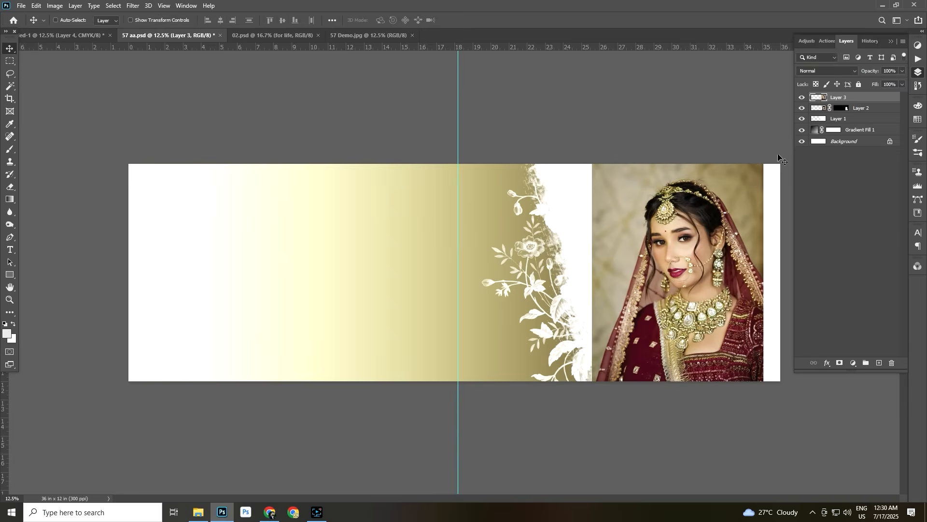
pyautogui.moveTo(872, 100); pyautogui.dragTo(872, 115)
# Enlarge the bride portrait further and reposition it to reach the spread's right edge with her face above the couple
pyautogui.rightClick(729, 220)
pyautogui.click(749, 225)
pyautogui.hotkey('ctrl', 't')
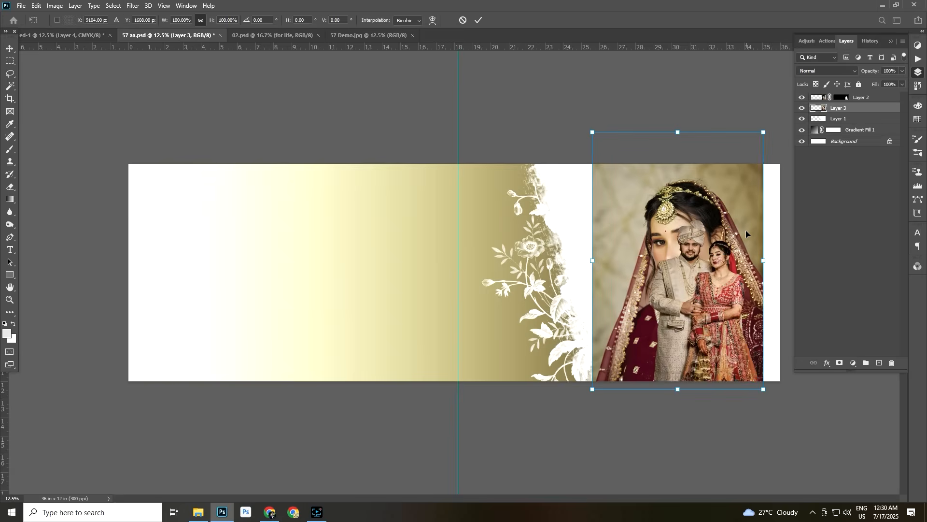
pyautogui.moveTo(763, 131); pyautogui.dragTo(812, 59)
pyautogui.moveTo(697, 149); pyautogui.dragTo(657, 172)
pyautogui.press('Return')
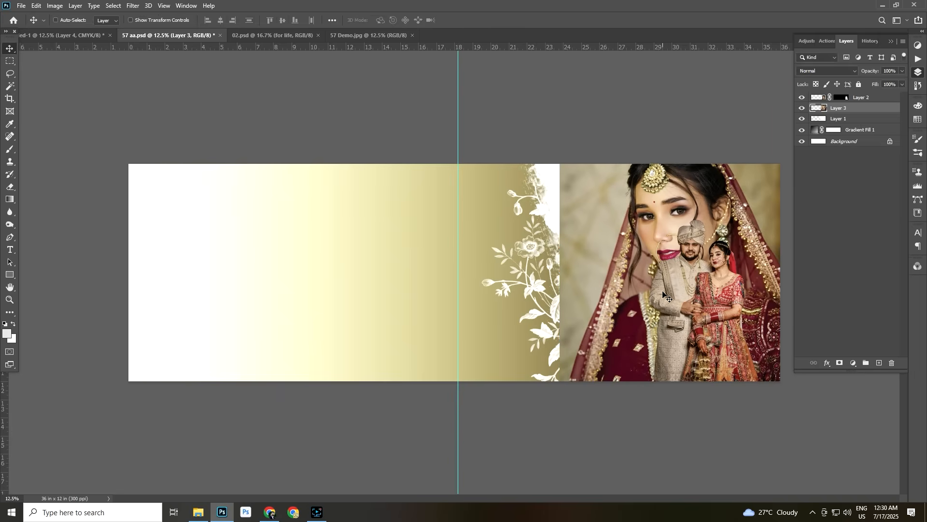
# Shrink the couple cutout and place it at the lower right of the spread, clear of the bride's face
pyautogui.rightClick(710, 315)
pyautogui.click(729, 321)
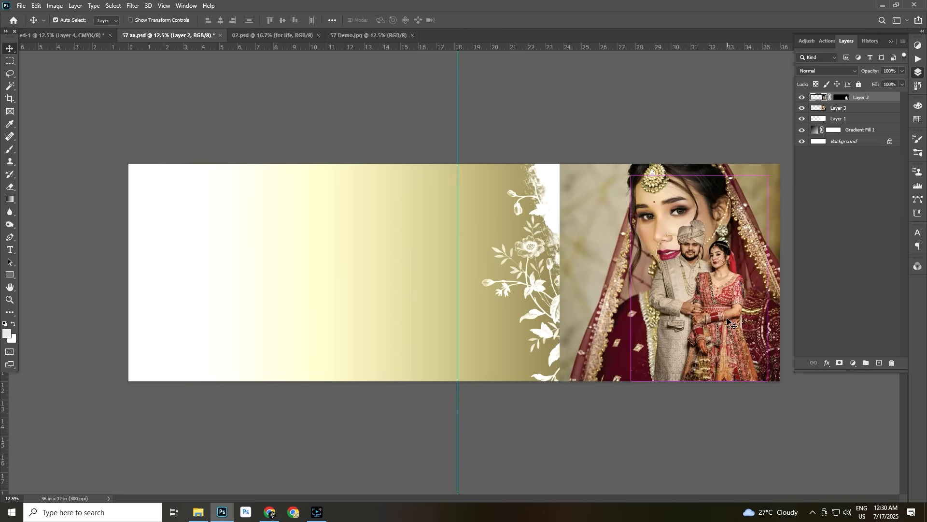
pyautogui.hotkey('ctrl', 't')
pyautogui.moveTo(631, 175); pyautogui.dragTo(647, 199)
pyautogui.moveTo(660, 244); pyautogui.dragTo(666, 254)
pyautogui.press('Return')
# Clip the bride portrait layer to the floral edge shape in Layer 1 and shift the portrait slightly down
pyautogui.rightClick(656, 252)
pyautogui.click(653, 252)
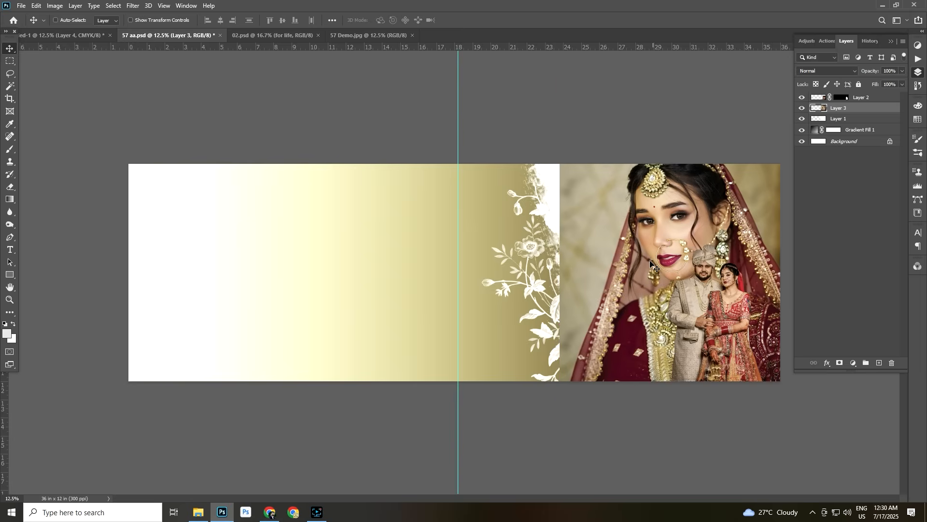
pyautogui.rightClick(644, 261)
pyautogui.click(650, 259)
pyautogui.hotkey('ctrl', 'alt', 'g')
pyautogui.rightClick(661, 243)
pyautogui.click(678, 248)
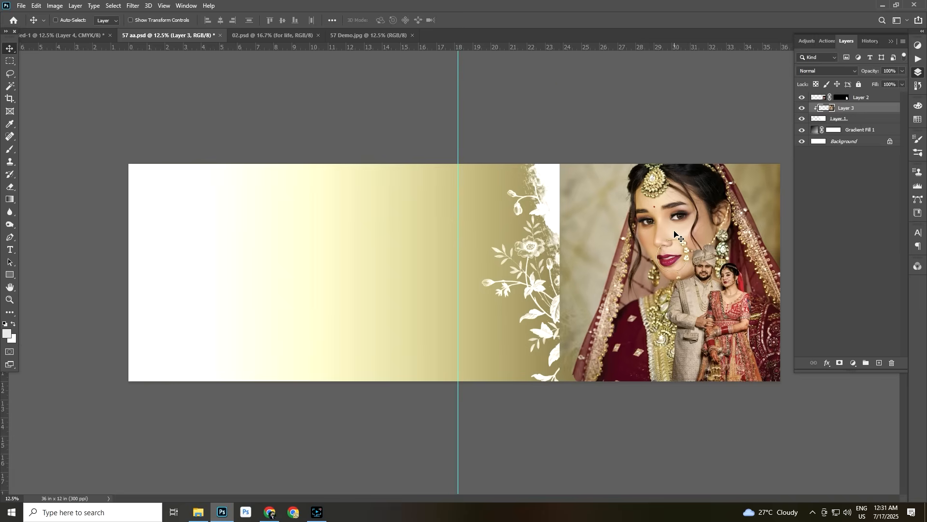
pyautogui.moveTo(674, 231); pyautogui.dragTo(674, 239)
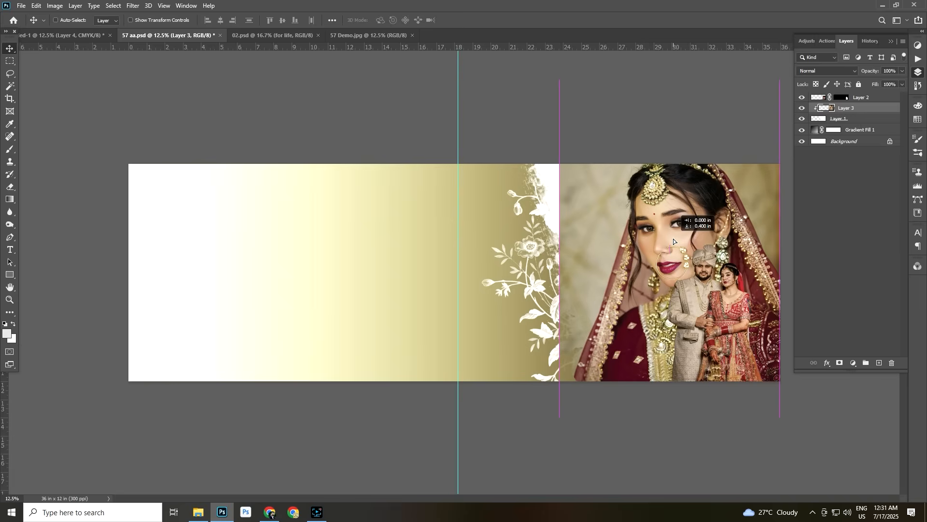
# Add a black mask to the bride portrait and paint her back in white with a 2500 px Soft Round brush at 42% flow
pyautogui.keyDown('alt'); pyautogui.click(841, 363); pyautogui.keyUp('alt')
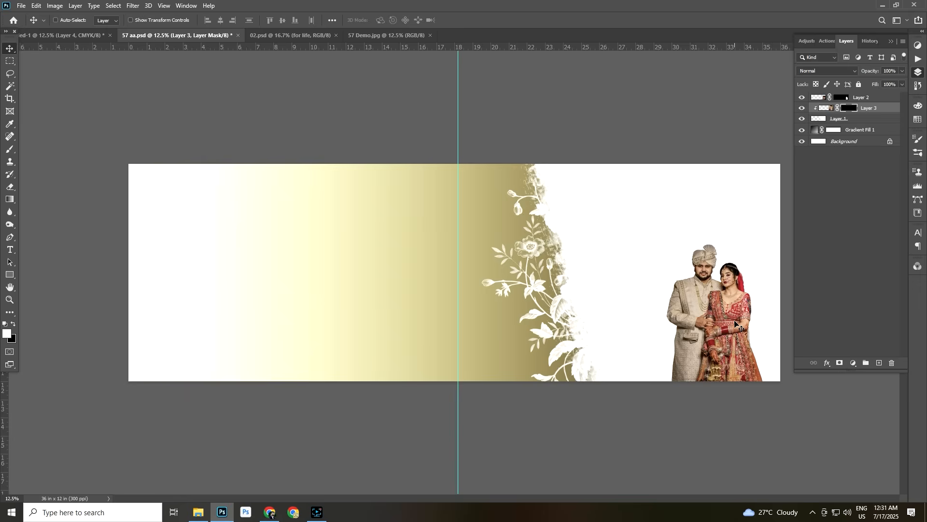
pyautogui.press('b')
pyautogui.click(15, 151)
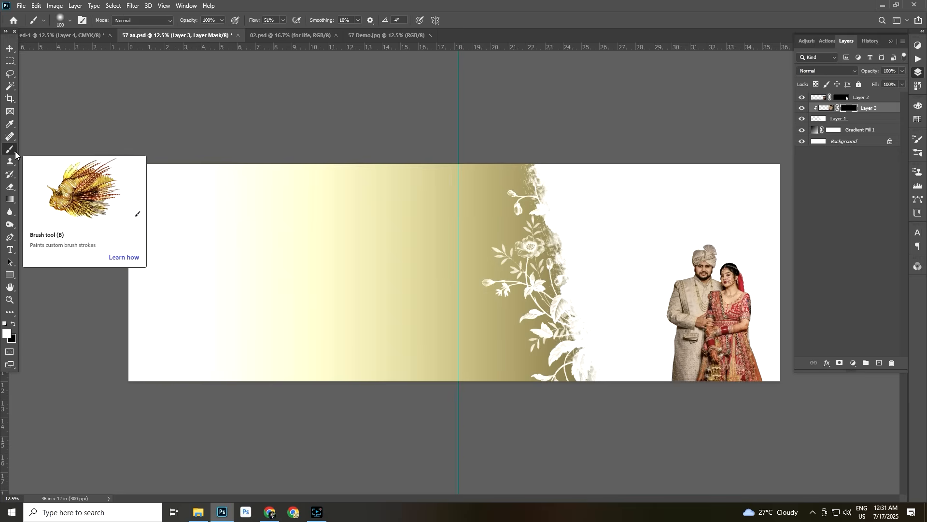
pyautogui.click(66, 20)
pyautogui.click(79, 127)
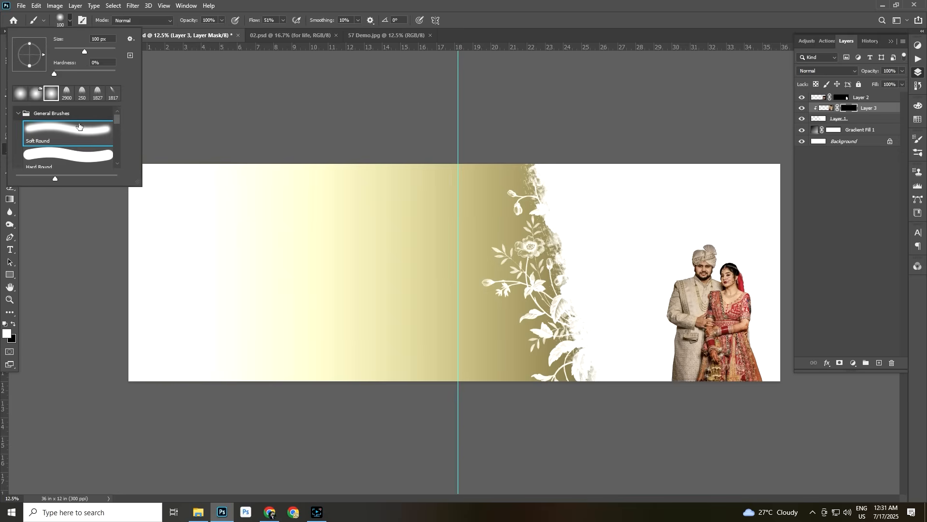
pyautogui.click(262, 84)
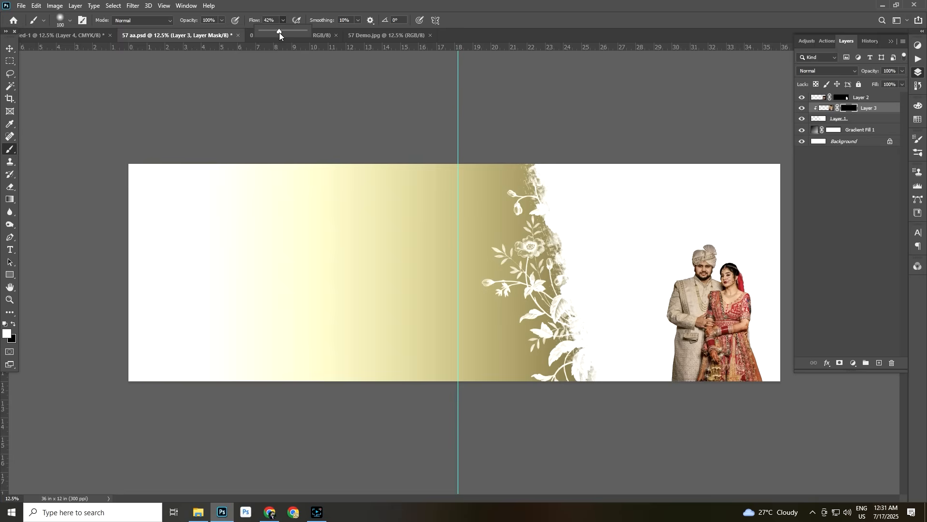
pyautogui.click(346, 140)
pyautogui.press(']')
pyautogui.press(']')
pyautogui.press(']')
pyautogui.press(']')
pyautogui.press(']')
pyautogui.press(']')
pyautogui.press(']')
pyautogui.press(']')
pyautogui.press(']')
pyautogui.press(']')
pyautogui.press(']')
pyautogui.press(']')
pyautogui.press(']')
pyautogui.press(']')
pyautogui.press(']')
pyautogui.press(']')
pyautogui.press(']')
pyautogui.press(']')
pyautogui.press(']')
pyautogui.press(']')
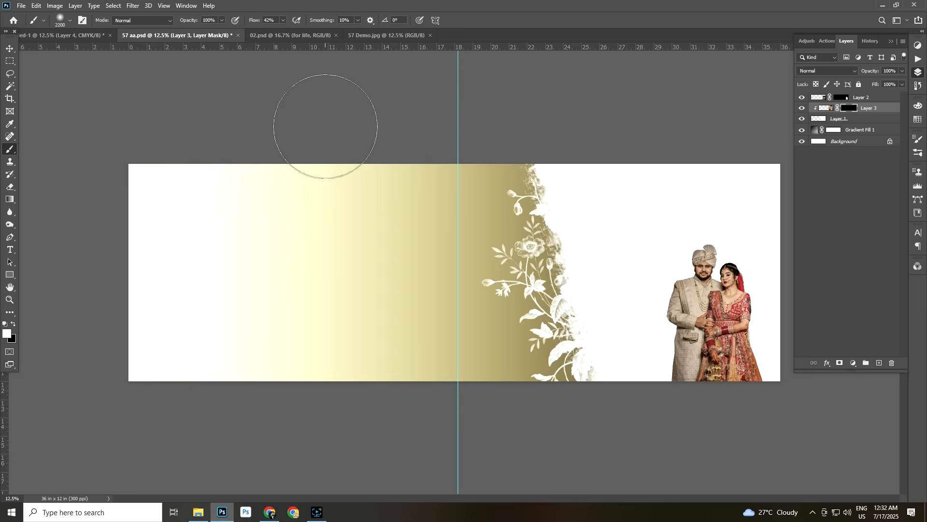
pyautogui.press(']')
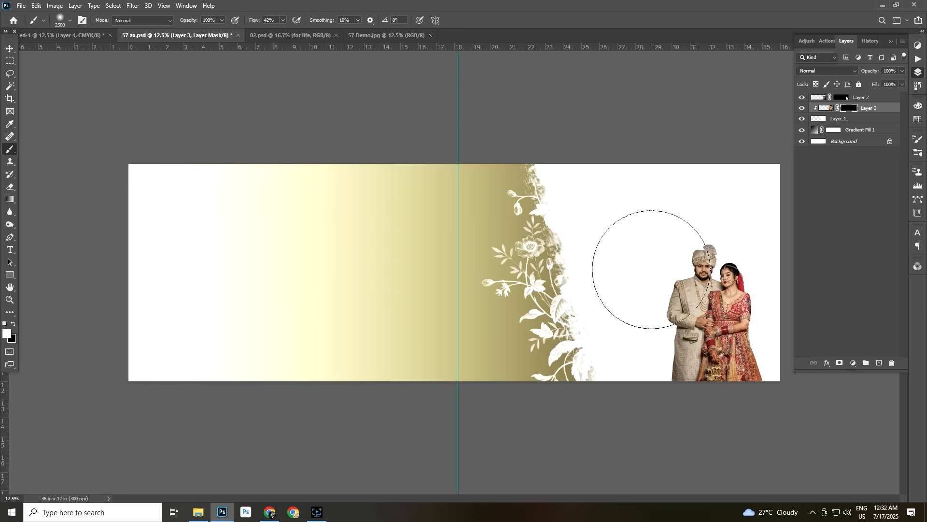
pyautogui.moveTo(638, 286)
pyautogui.mouseDown()
pyautogui.moveTo(646, 278)
pyautogui.moveTo(638, 251)
pyautogui.moveTo(686, 244)
pyautogui.moveTo(724, 300)
pyautogui.moveTo(647, 318)
pyautogui.moveTo(608, 226)
pyautogui.moveTo(613, 309)
pyautogui.moveTo(710, 236)
pyautogui.moveTo(739, 285)
pyautogui.moveTo(720, 320)
pyautogui.mouseUp()
pyautogui.press('x')
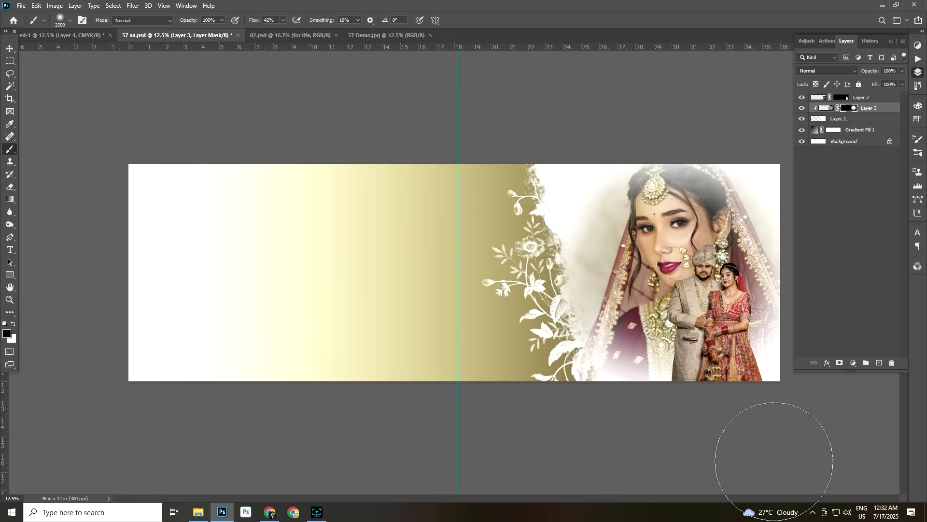
# Convert the blended bride portrait to black and white with Reds at -8% and Yellows at 132%
pyautogui.press('v')
pyautogui.rightClick(640, 244)
pyautogui.click(668, 246)
pyautogui.moveTo(670, 248); pyautogui.dragTo(671, 249)
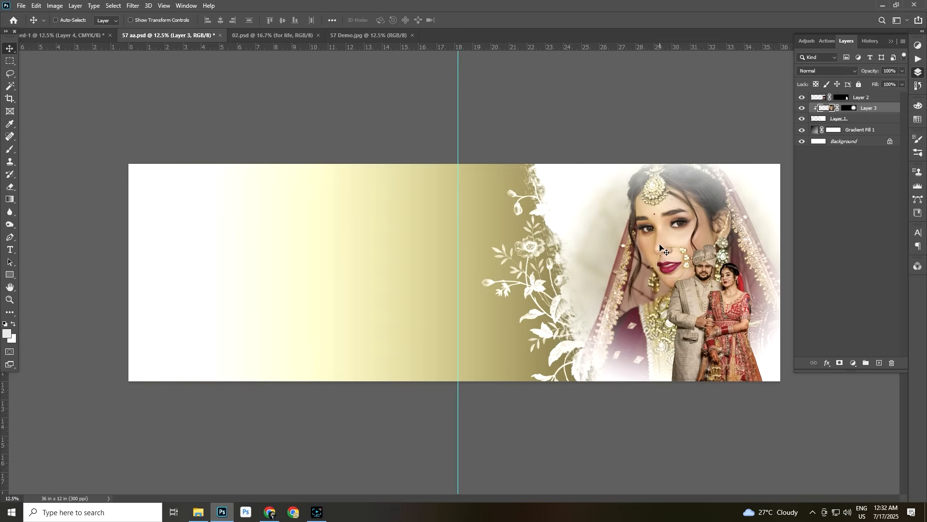
pyautogui.click(55, 7)
pyautogui.moveTo(69, 35)
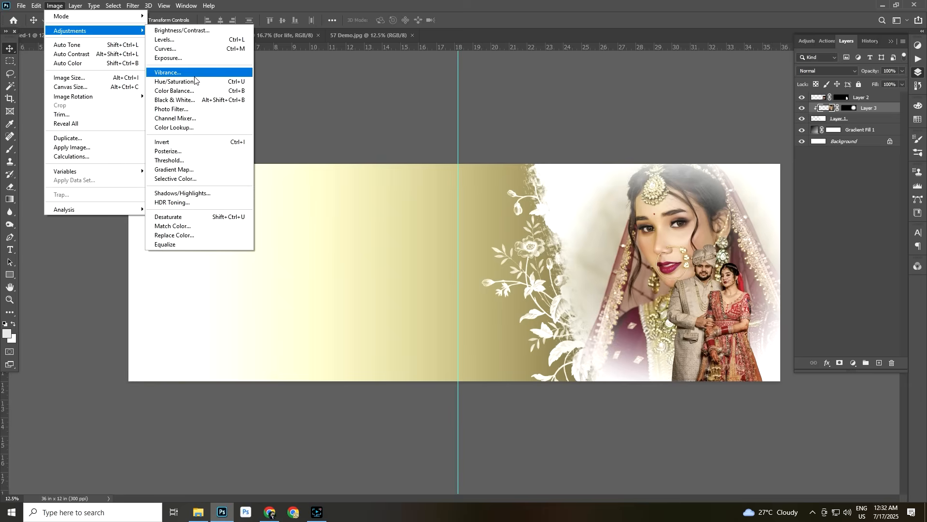
pyautogui.click(213, 101)
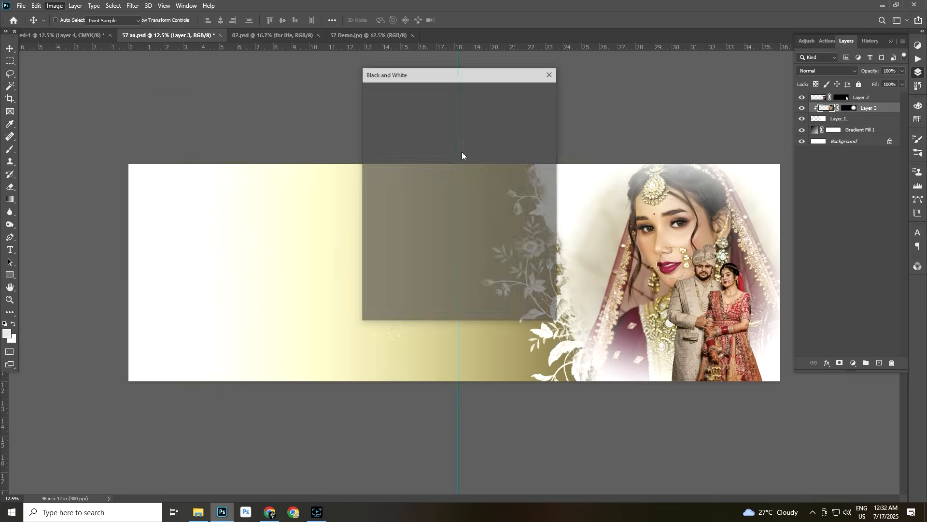
pyautogui.moveTo(467, 73); pyautogui.dragTo(416, 94)
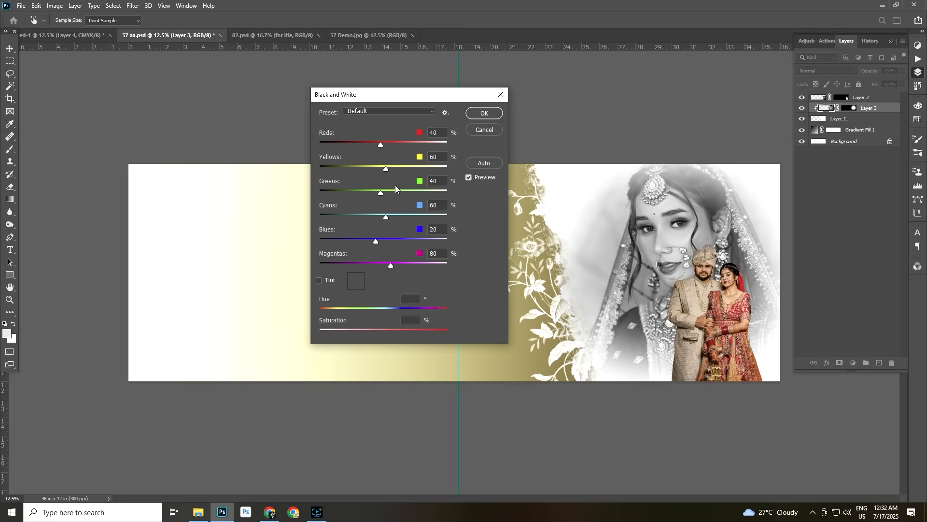
pyautogui.moveTo(387, 167); pyautogui.dragTo(405, 167)
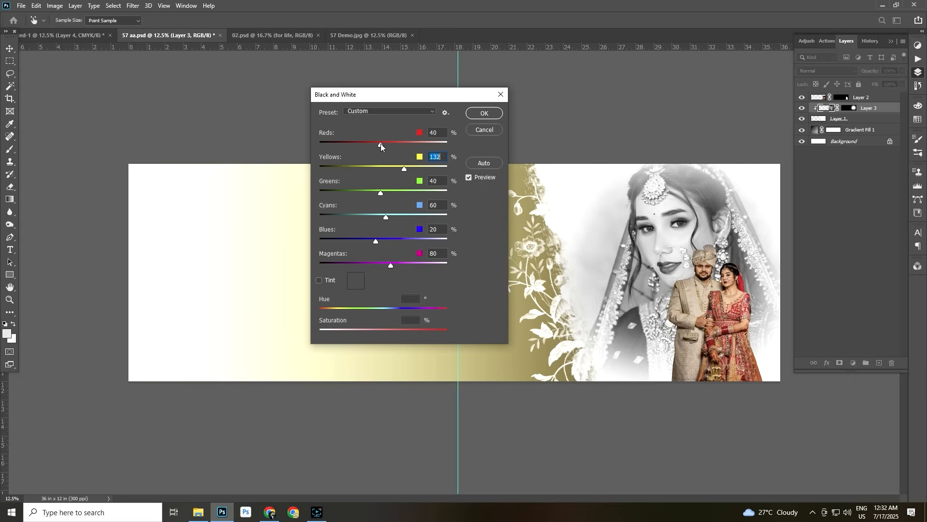
pyautogui.moveTo(371, 144); pyautogui.dragTo(369, 144)
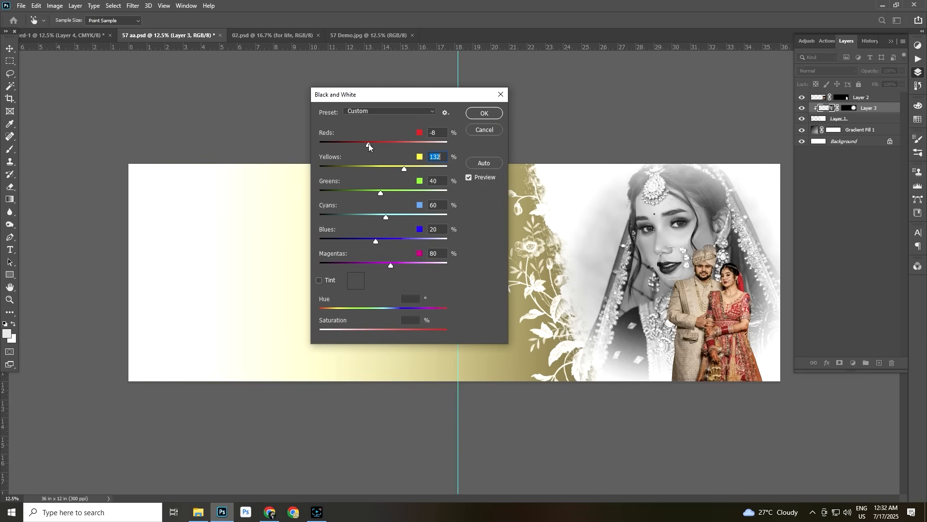
pyautogui.click(485, 113)
# Move the black-and-white bride portrait slightly left and up behind the couple
pyautogui.rightClick(658, 240)
pyautogui.click(676, 246)
pyautogui.moveTo(670, 245); pyautogui.dragTo(662, 243)
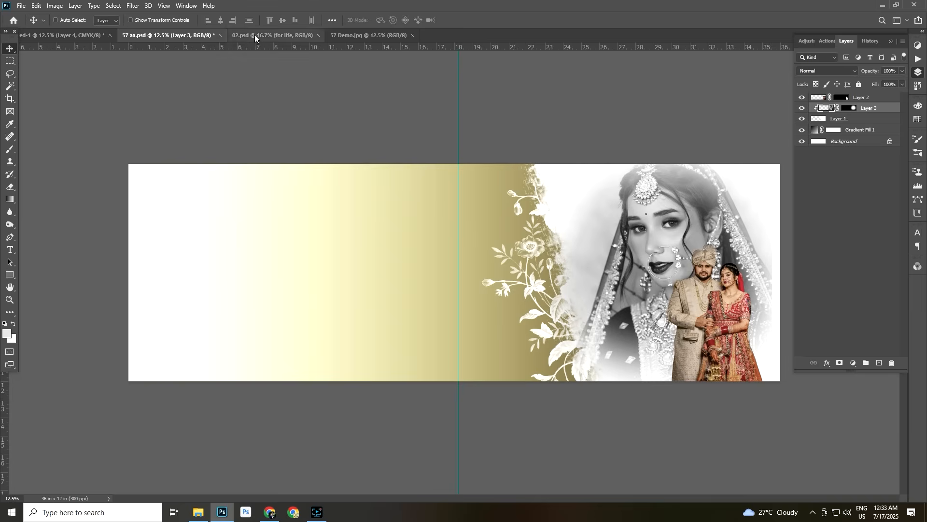
# Copy the portrait of the bride with the green-beaded necklace from the photo collection document onto the left side of the 57 aa.psd spread
pyautogui.click(60, 36)
pyautogui.rightClick(186, 266)
pyautogui.click(206, 269)
pyautogui.moveTo(207, 270)
pyautogui.mouseDown()
pyautogui.moveTo(248, 111)
pyautogui.moveTo(163, 34)
pyautogui.moveTo(249, 265)
pyautogui.moveTo(218, 280)
pyautogui.moveTo(189, 273)
pyautogui.mouseUp()
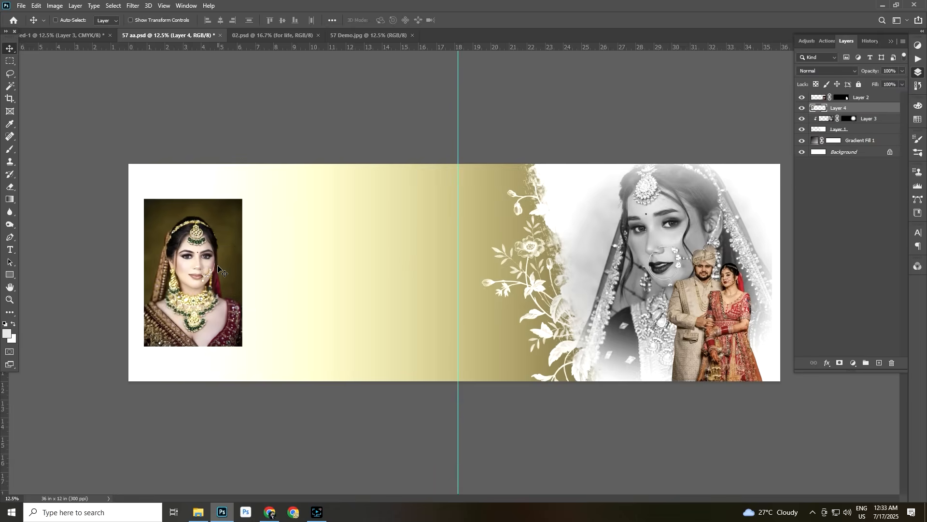
# Scale down the necklace bride portrait and position it near the spread's left edge at mid-height
pyautogui.hotkey('ctrl', 't')
pyautogui.moveTo(242, 199); pyautogui.dragTo(230, 217)
pyautogui.moveTo(185, 261); pyautogui.dragTo(188, 259)
pyautogui.press('Return')
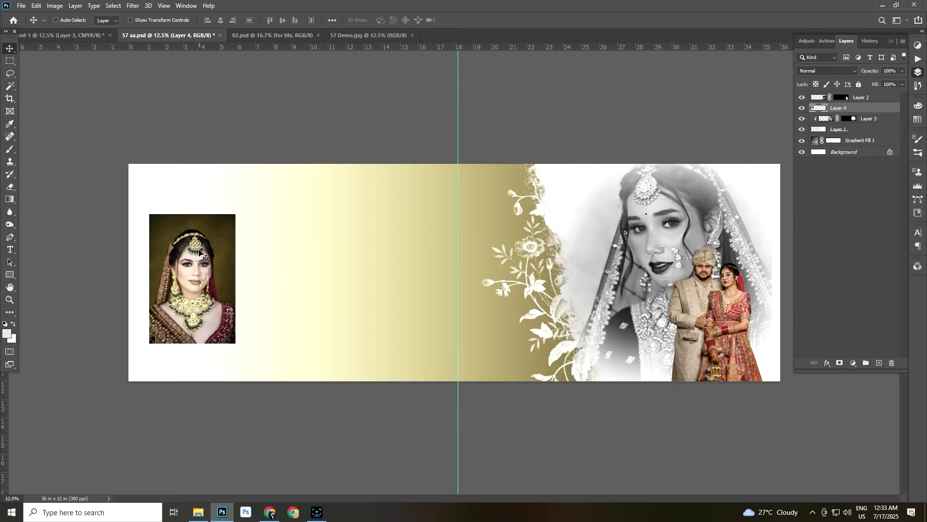
pyautogui.rightClick(181, 266)
pyautogui.click(193, 272)
pyautogui.moveTo(193, 270); pyautogui.dragTo(189, 269)
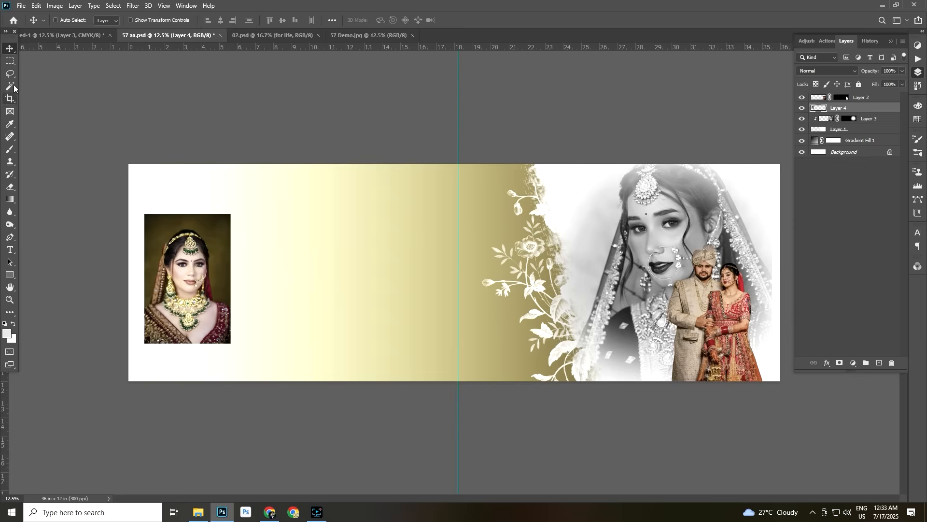
# On a new layer, stroke a rectangular selection around the small bride portrait with a 5 px dark maroon outline (390302), then deselect
pyautogui.click(879, 362)
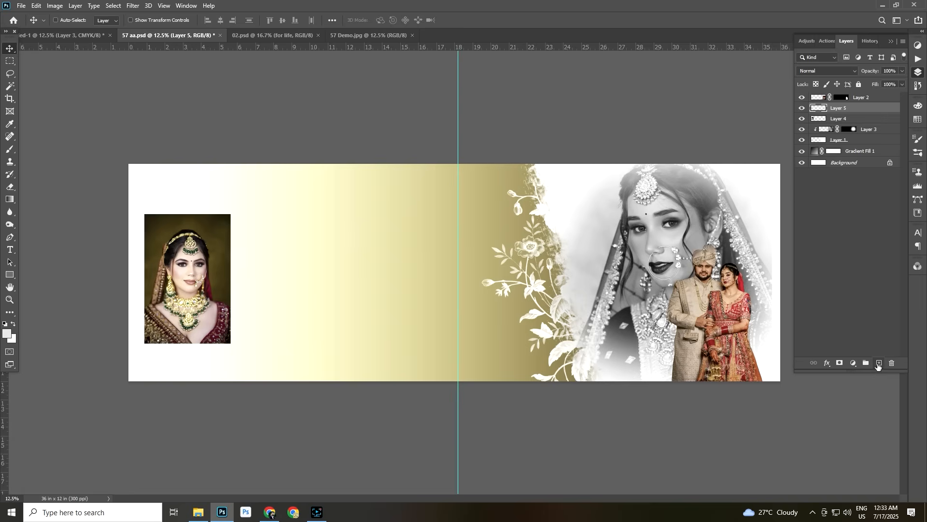
pyautogui.click(10, 61)
pyautogui.moveTo(137, 203); pyautogui.dragTo(239, 351)
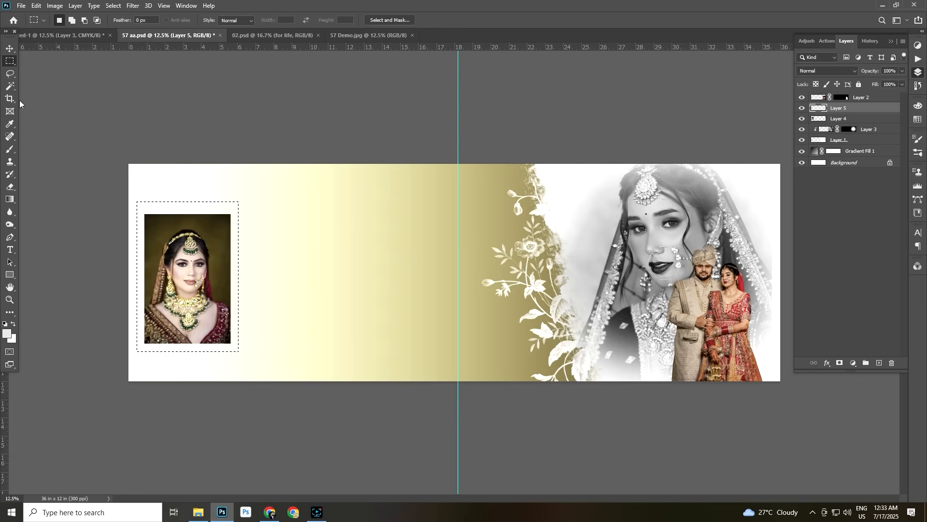
pyautogui.click(34, 5)
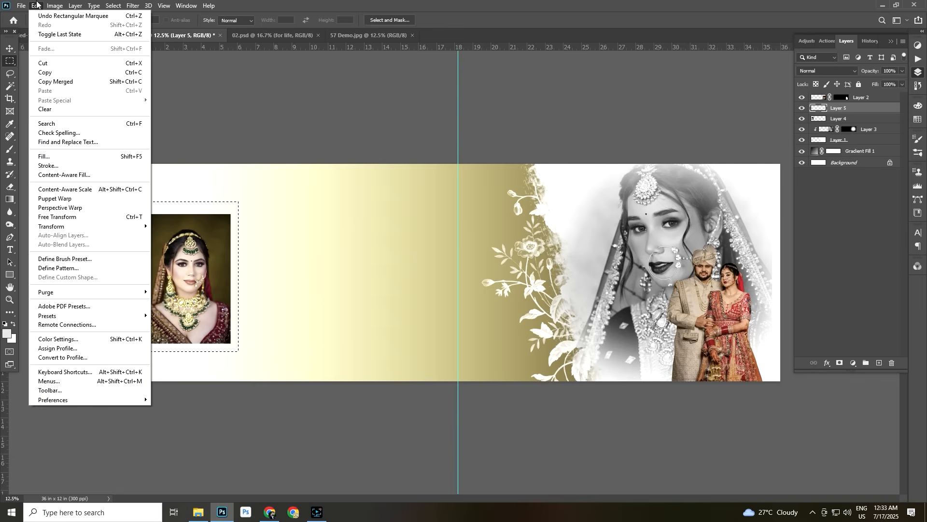
pyautogui.click(48, 165)
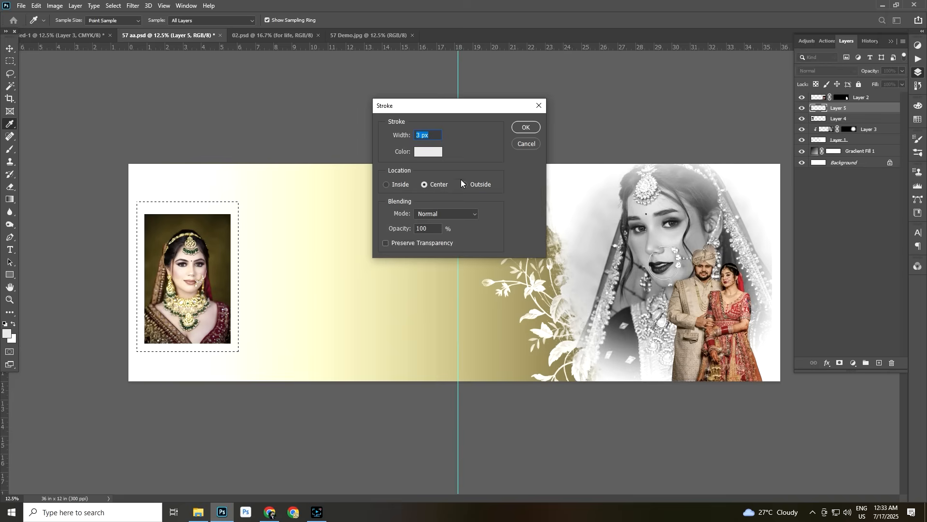
pyautogui.click(424, 152)
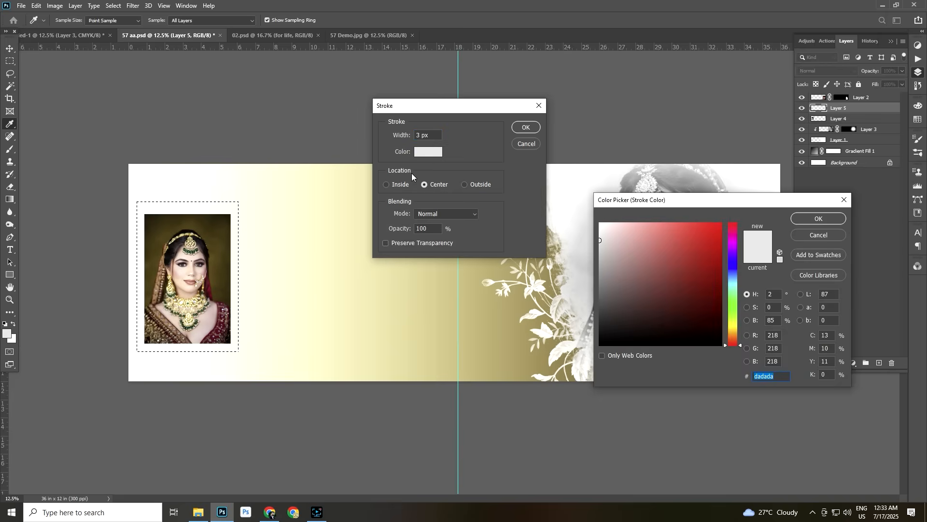
pyautogui.click(719, 318)
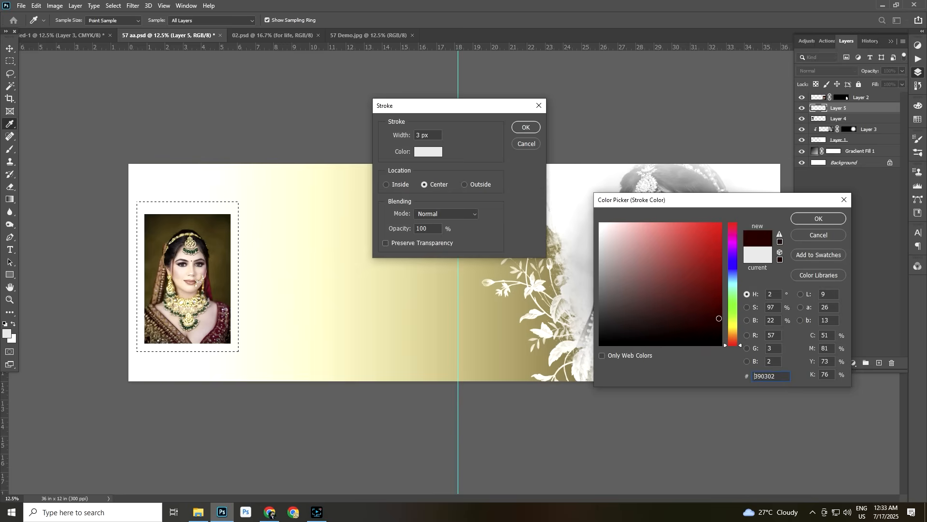
pyautogui.click(818, 218)
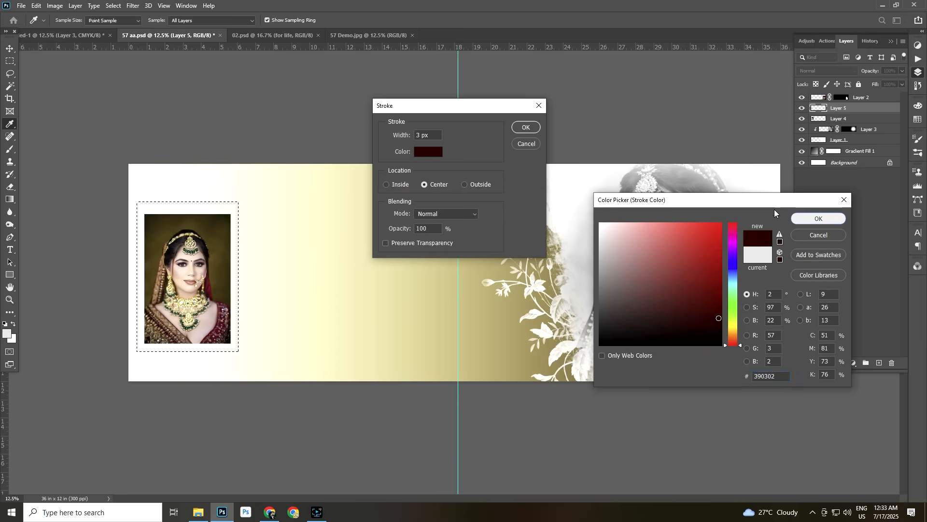
pyautogui.write('5')
pyautogui.press('Return')
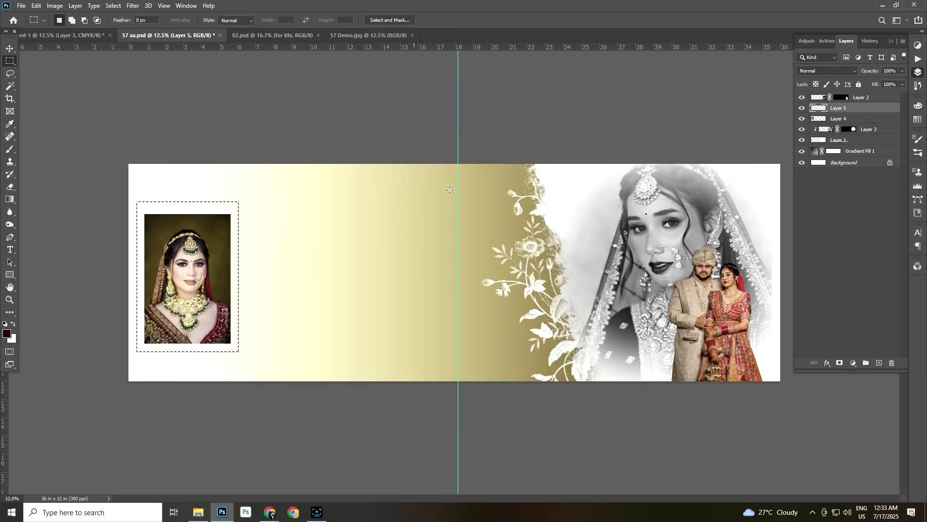
pyautogui.click(9, 48)
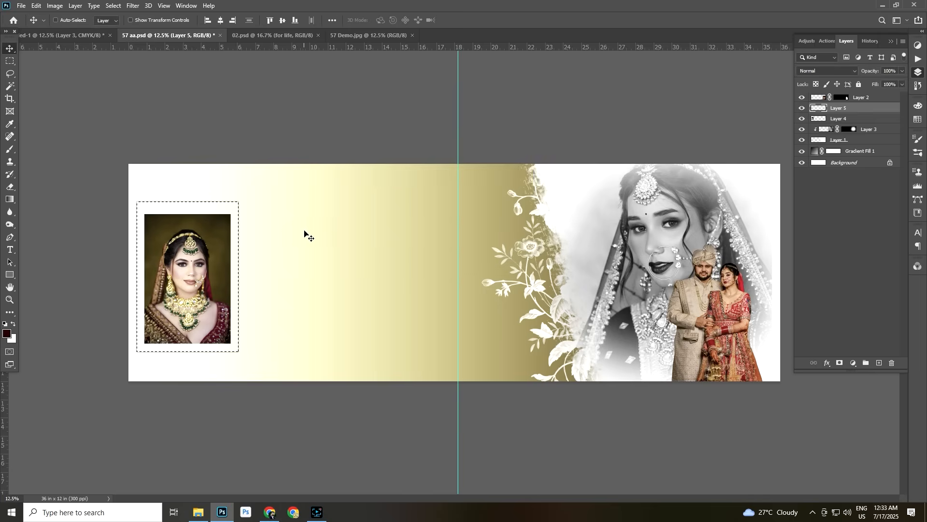
pyautogui.hotkey('ctrl', 'd')
# Shorten the outline frame by lowering its top edge closer to the small bride portrait
pyautogui.scroll(2, 220, 265)
pyautogui.moveTo(104, 279); pyautogui.dragTo(365, 269)
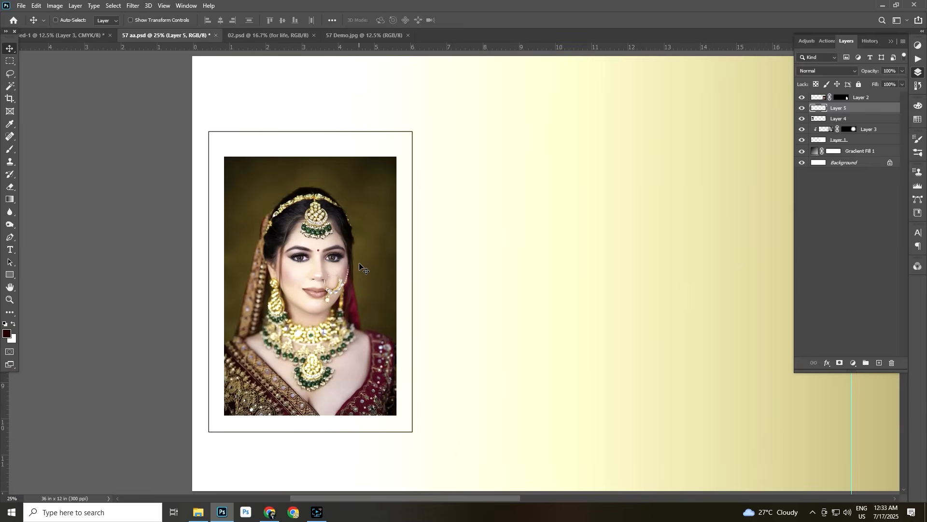
pyautogui.hotkey('ctrl', 't')
pyautogui.moveTo(311, 132); pyautogui.dragTo(311, 140)
pyautogui.press('Return')
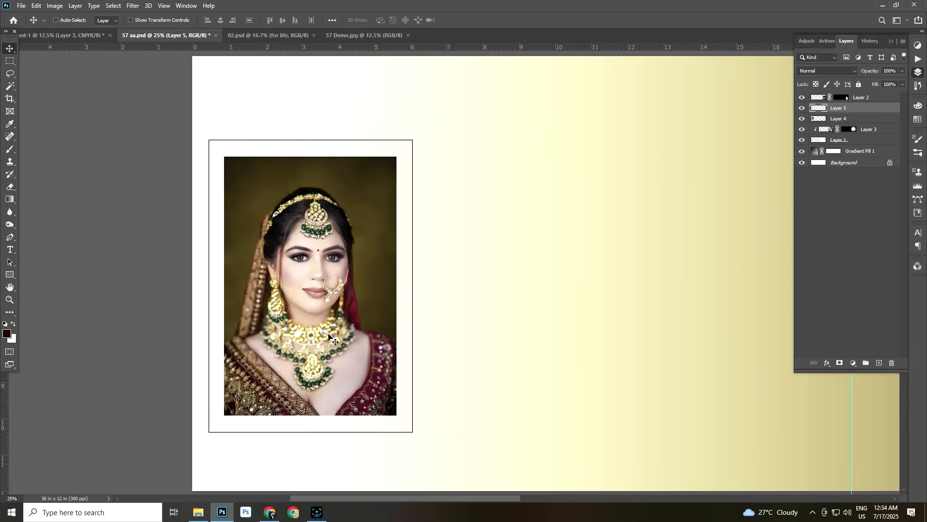
# Mask out a section of the outline on its lower right side and another on its upper left side
pyautogui.scroll(-2, 361, 286)
pyautogui.scroll(1, 360, 292)
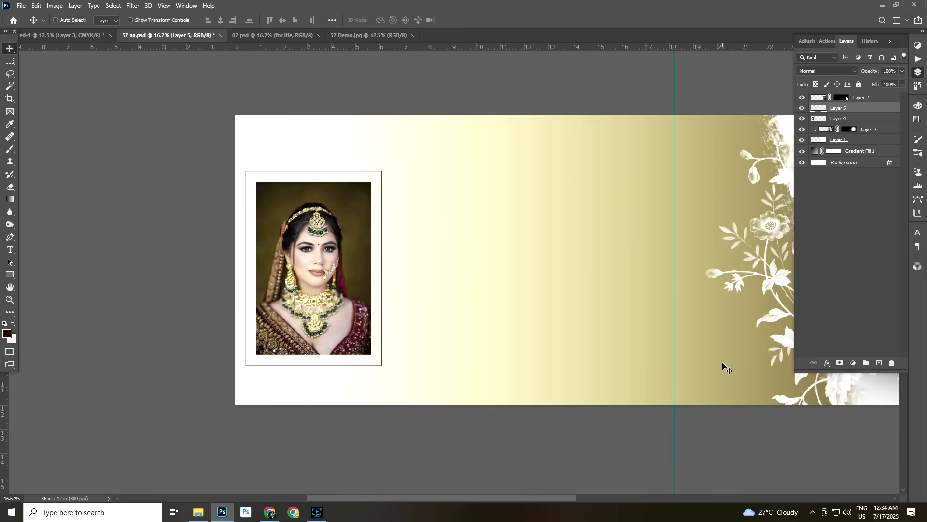
pyautogui.press('m')
pyautogui.moveTo(375, 287); pyautogui.dragTo(390, 355)
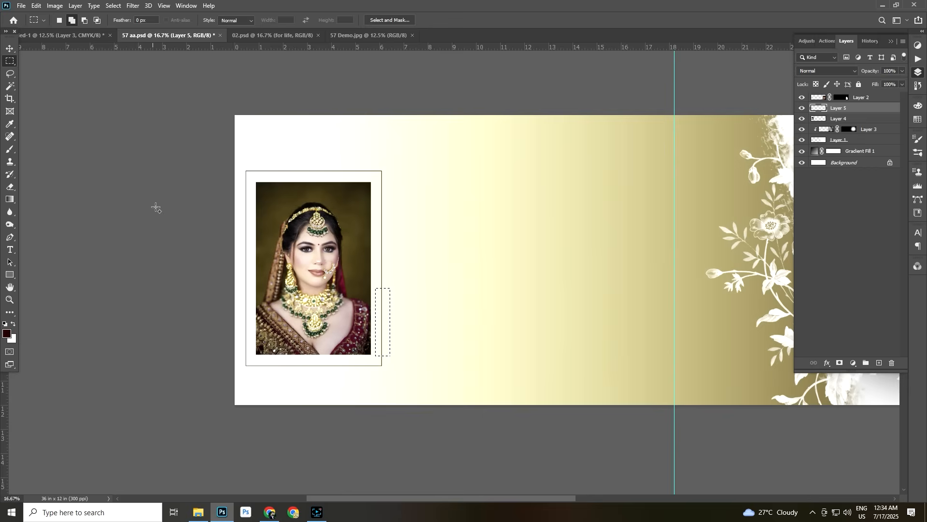
pyautogui.moveTo(235, 193); pyautogui.dragTo(253, 264)
pyautogui.click(840, 364)
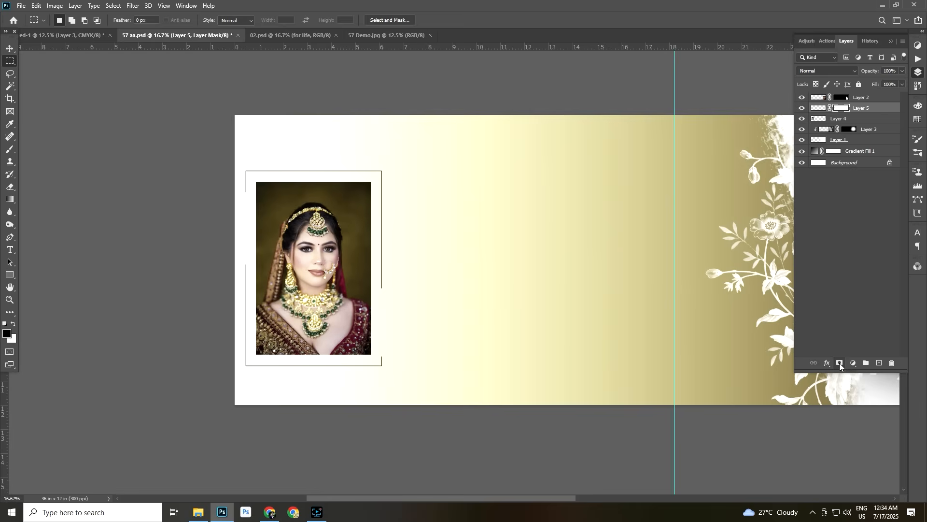
# Bring another copy of the necklace bride portrait from the source photo document into the 57 aa.psd spread
pyautogui.press('v')
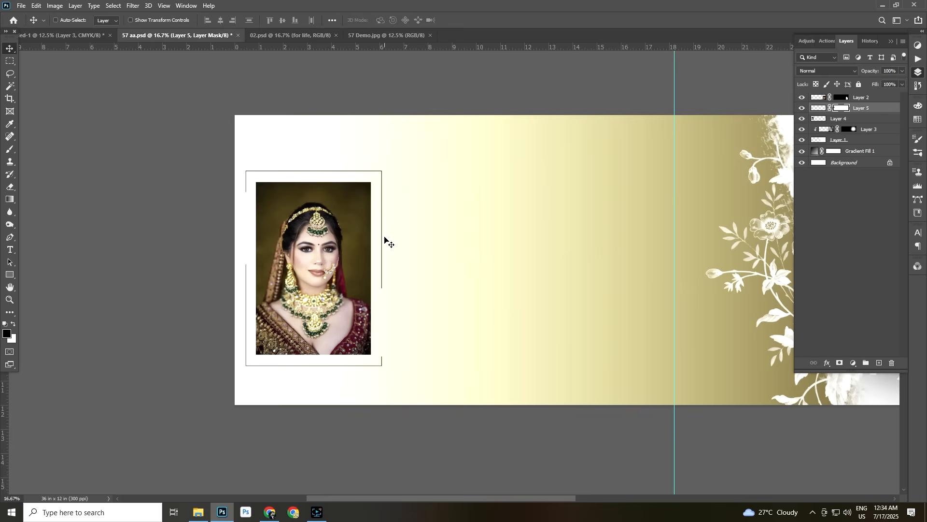
pyautogui.hscroll(2, 435, 276)
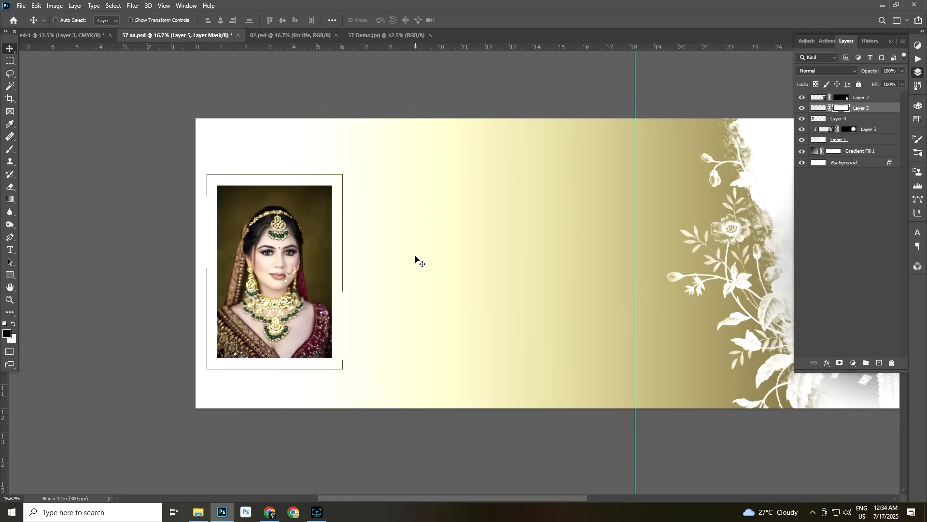
pyautogui.click(57, 35)
pyautogui.rightClick(171, 265)
pyautogui.click(191, 275)
pyautogui.moveTo(190, 274); pyautogui.dragTo(216, 297)
# Enlarge the new bride portrait beyond the spread's full height and place it beside the small framed portrait
pyautogui.hotkey('ctrl', 't')
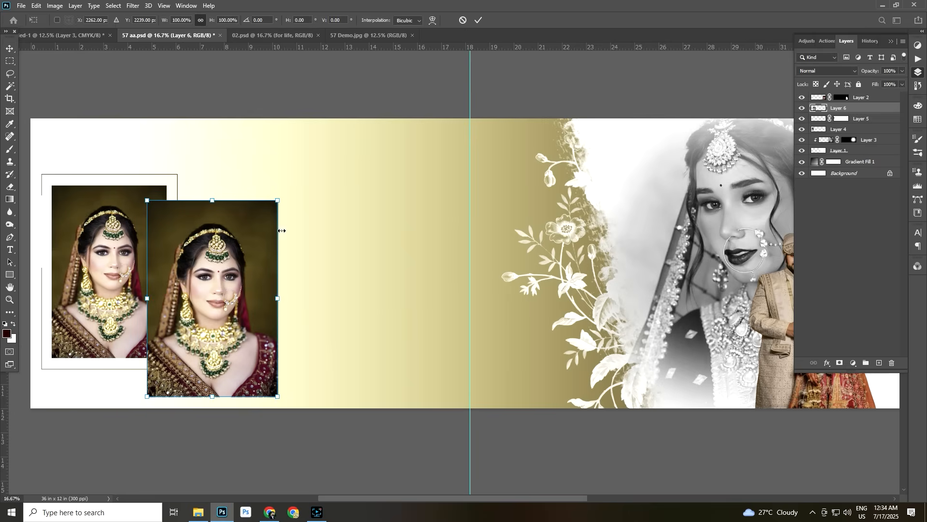
pyautogui.moveTo(282, 202); pyautogui.dragTo(384, 35)
pyautogui.moveTo(259, 223); pyautogui.dragTo(254, 261)
pyautogui.press('Return')
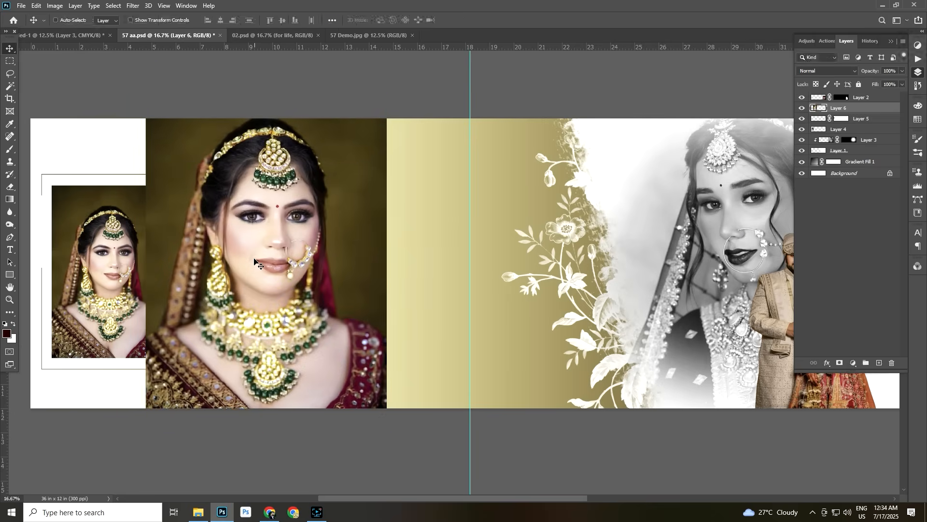
# Place the large bride portrait's layer directly beneath the outline frame layer and set its blend mode to Luminosity
pyautogui.press('ctrl')
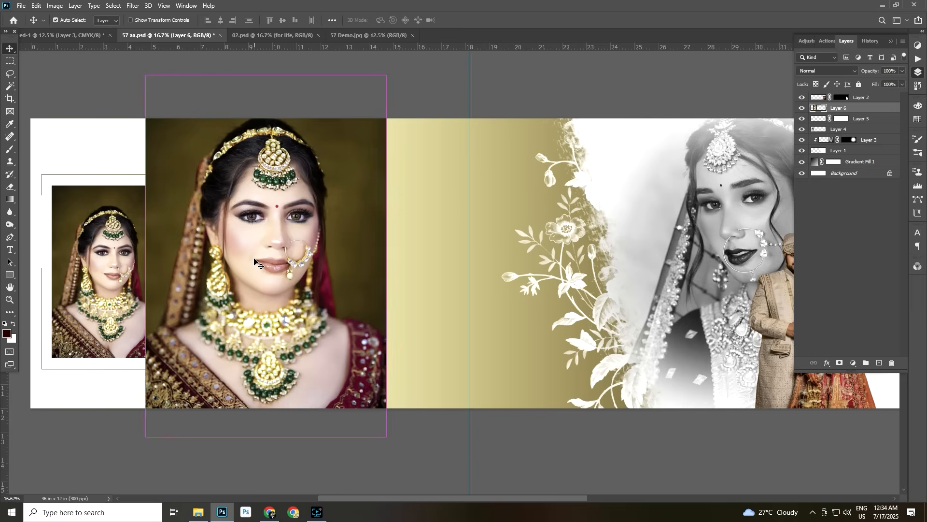
pyautogui.hotkey('ctrl', '[')
pyautogui.hotkey('ctrl', '[')
pyautogui.hotkey('ctrl', '[')
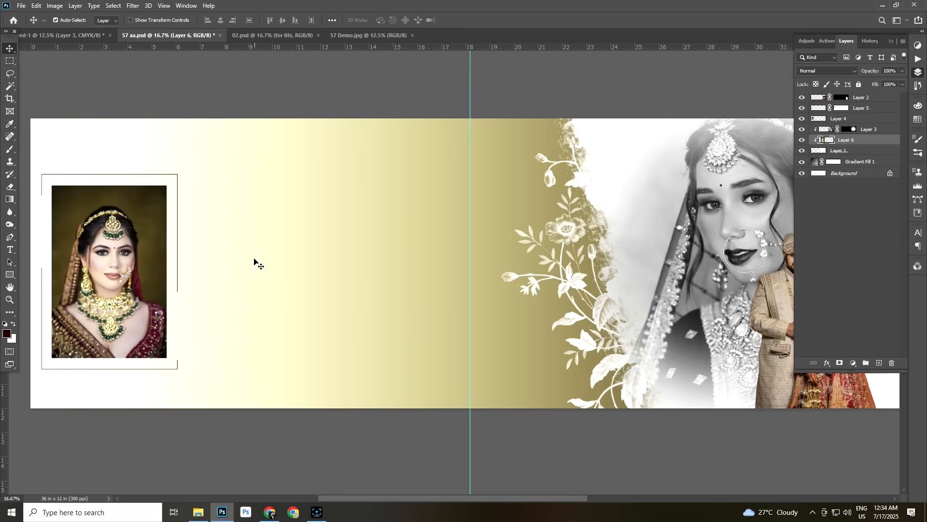
pyautogui.hotkey('ctrl', ']')
pyautogui.hotkey('ctrl', ']')
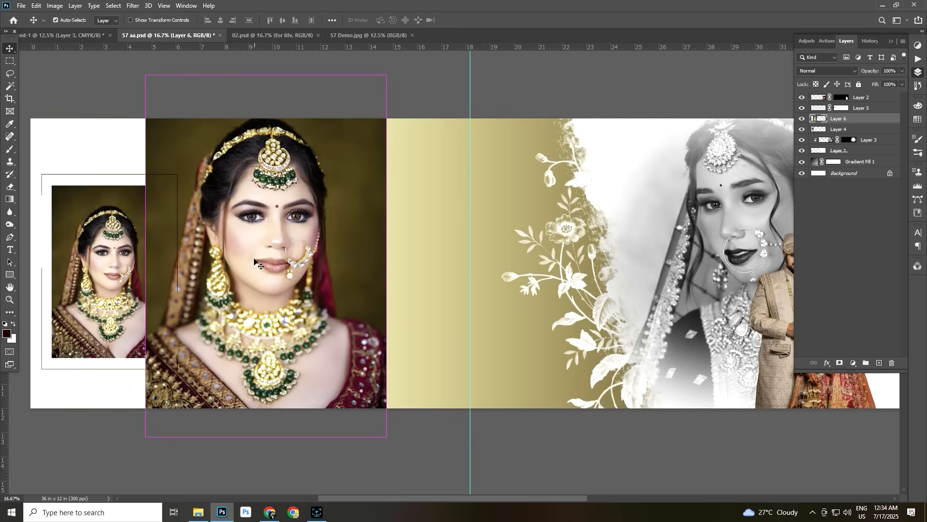
pyautogui.click(839, 70)
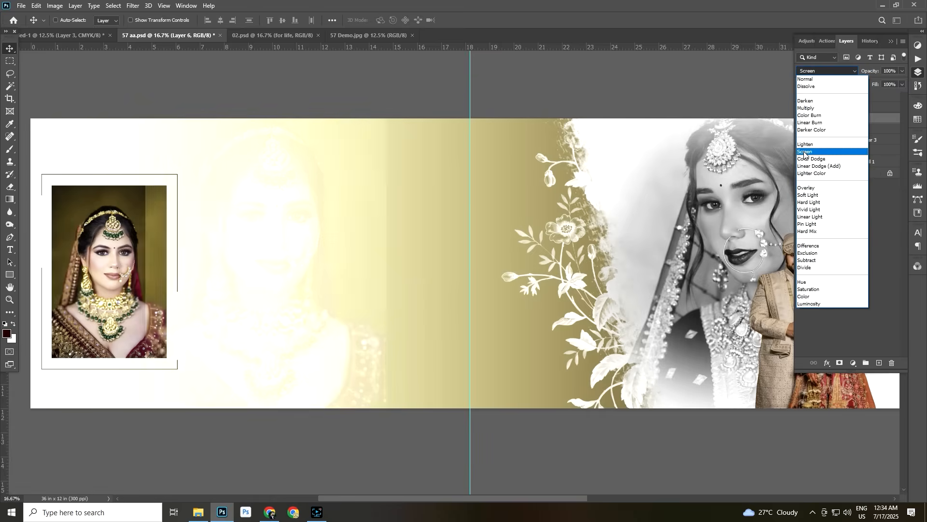
pyautogui.click(809, 304)
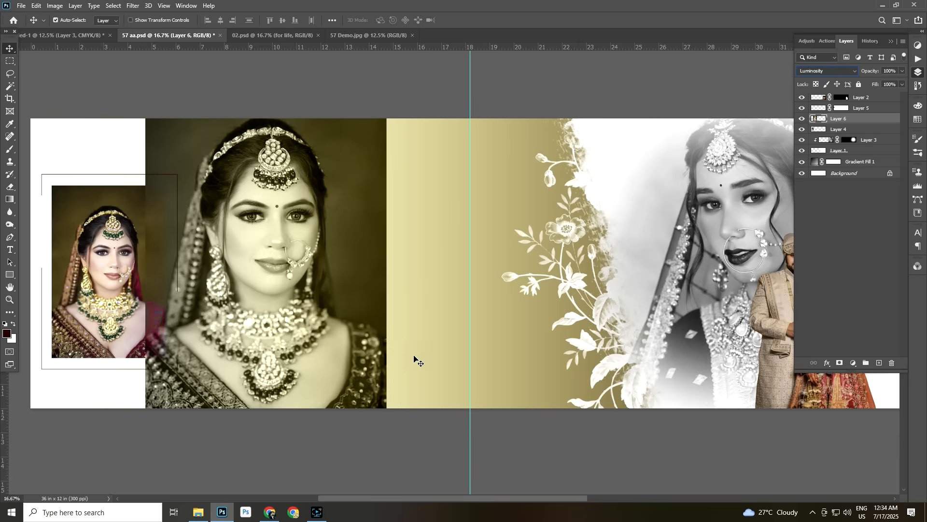
# Rotate the large bride portrait slightly clockwise and move its layer beneath the small portrait's layer
pyautogui.hotkey('ctrl', 't')
pyautogui.moveTo(425, 250); pyautogui.dragTo(426, 258)
pyautogui.moveTo(324, 264); pyautogui.dragTo(324, 272)
pyautogui.press('Return')
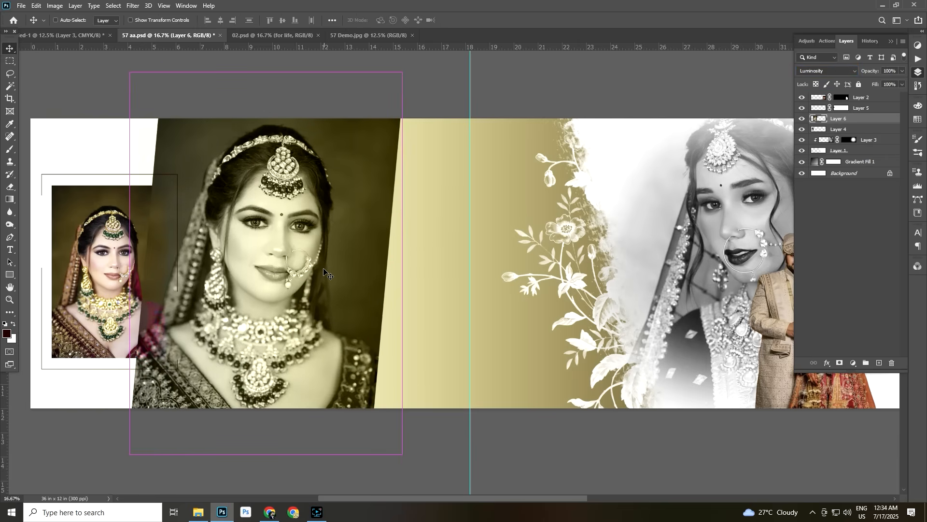
pyautogui.hotkey('ctrl', '[')
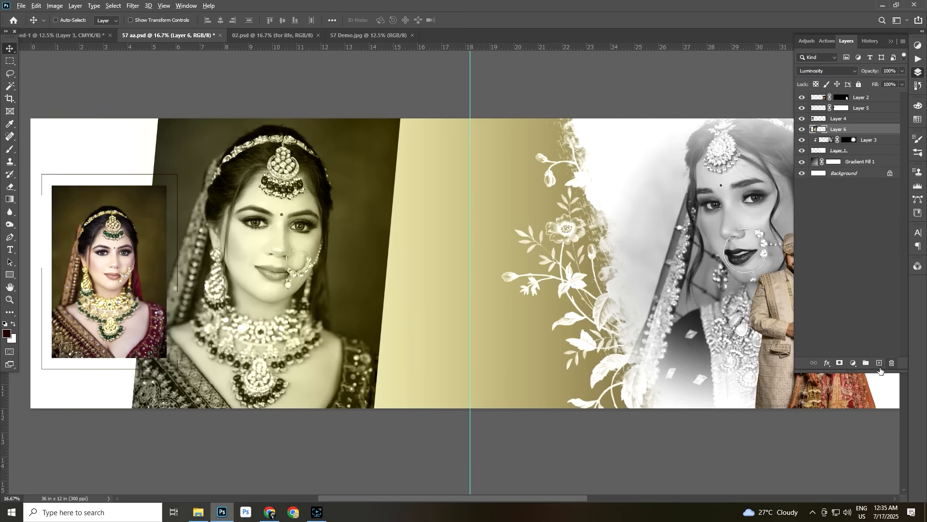
# Add a black mask to the large portrait and reveal the bride with a soft 2500 px white brush at 42% flow
pyautogui.keyDown('alt'); pyautogui.click(840, 363); pyautogui.keyUp('alt')
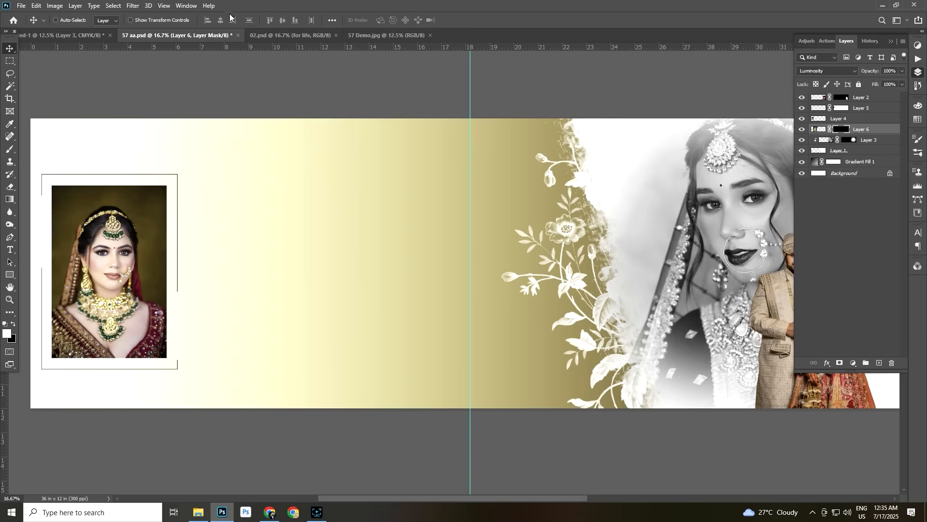
pyautogui.press('b')
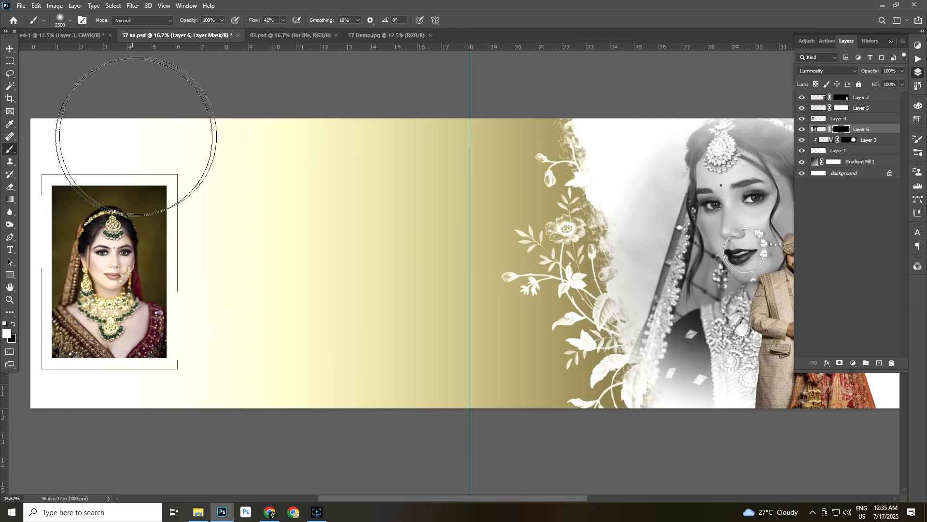
pyautogui.click(282, 19)
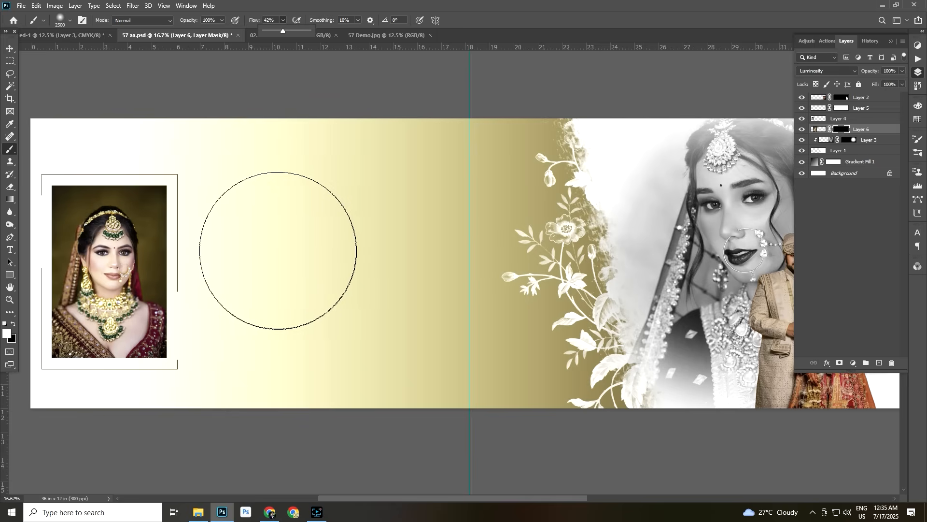
pyautogui.moveTo(244, 242)
pyautogui.mouseDown()
pyautogui.moveTo(248, 261)
pyautogui.moveTo(275, 238)
pyautogui.moveTo(268, 291)
pyautogui.moveTo(248, 326)
pyautogui.moveTo(252, 182)
pyautogui.moveTo(238, 332)
pyautogui.moveTo(296, 190)
pyautogui.moveTo(285, 290)
pyautogui.moveTo(254, 311)
pyautogui.moveTo(285, 309)
pyautogui.moveTo(285, 319)
pyautogui.moveTo(199, 327)
pyautogui.mouseUp()
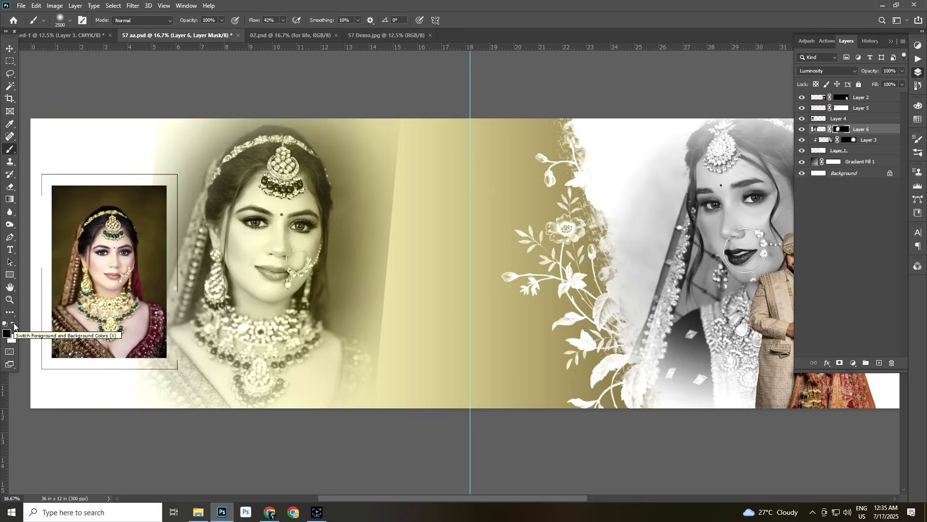
# Fade the large portrait's hard side edges into the gradient by painting black on its mask with a 1500 px brush
pyautogui.press('[')
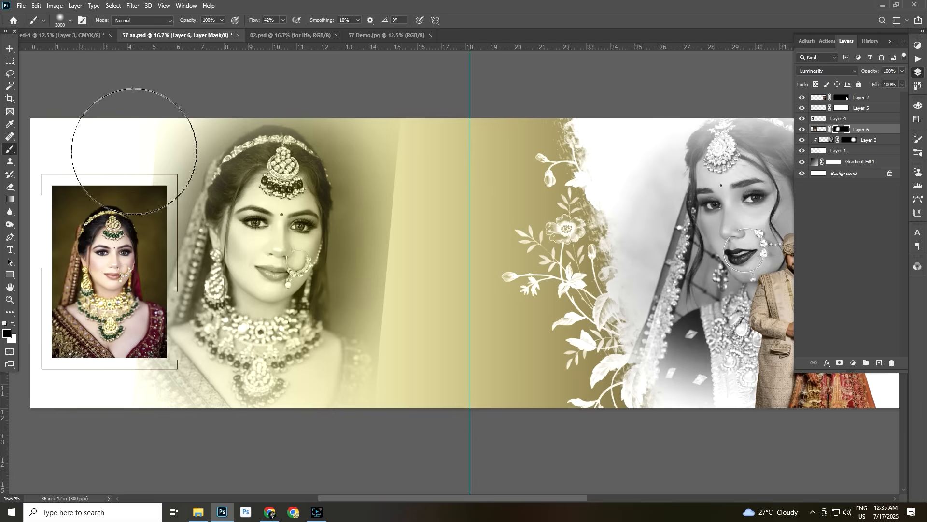
pyautogui.press('[')
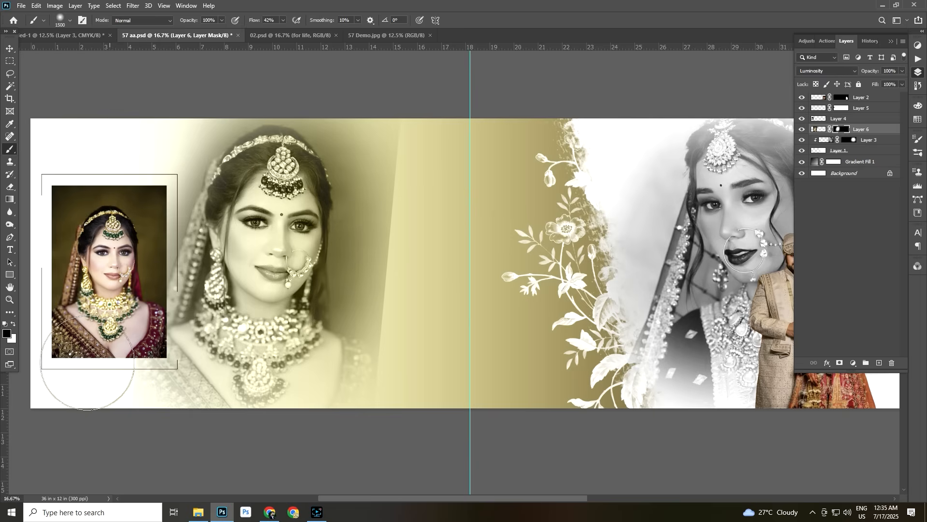
pyautogui.moveTo(408, 215)
pyautogui.mouseDown()
pyautogui.moveTo(410, 276)
pyautogui.moveTo(399, 182)
pyautogui.moveTo(445, 155)
pyautogui.mouseUp()
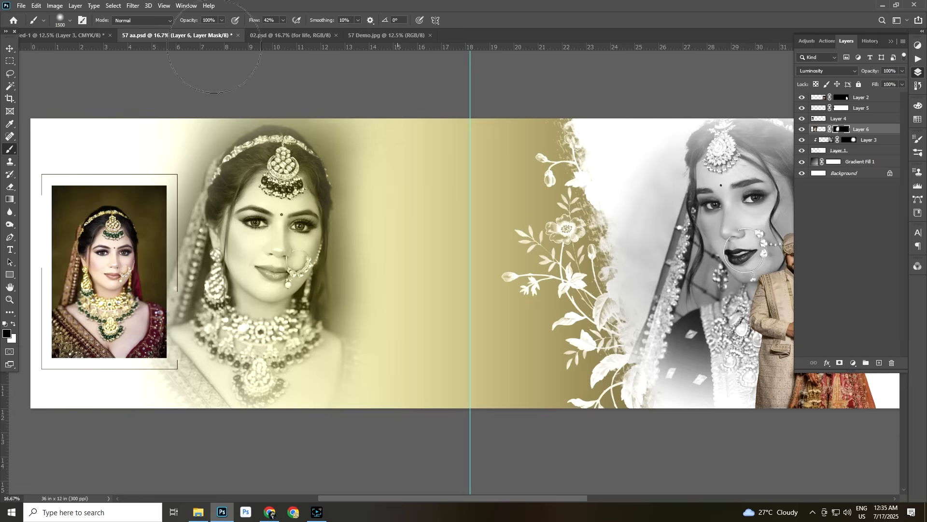
pyautogui.press('v')
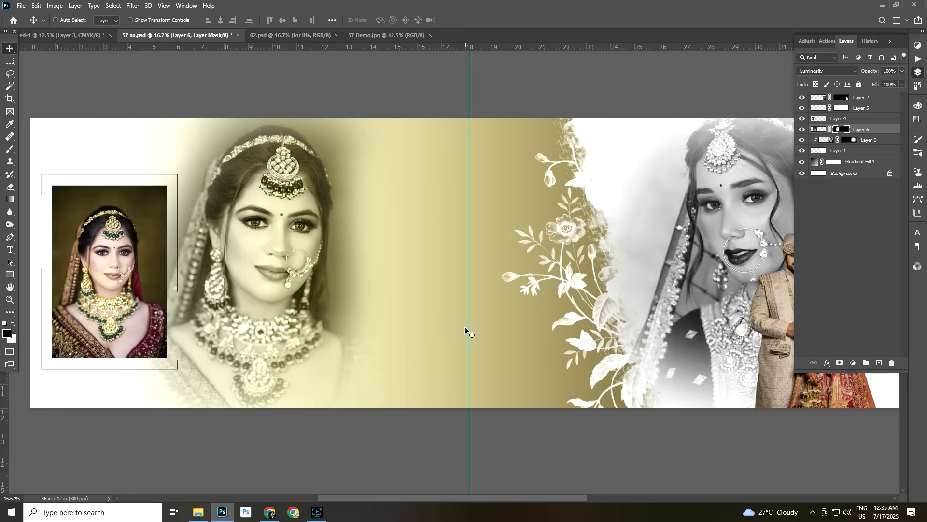
# Bring the light-beam photo of the bride in red into the spread and scale it to 17.85% over the middle
pyautogui.click(83, 35)
pyautogui.rightClick(447, 238)
pyautogui.click(476, 243)
pyautogui.moveTo(458, 233); pyautogui.dragTo(403, 261)
pyautogui.hotkey('ctrl', 't')
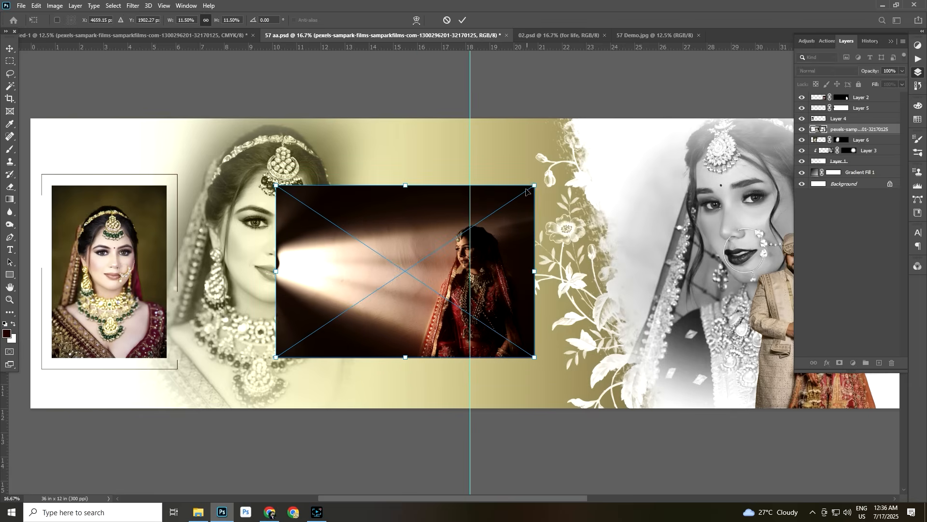
pyautogui.moveTo(533, 187); pyautogui.dragTo(503, 225)
pyautogui.press('Return')
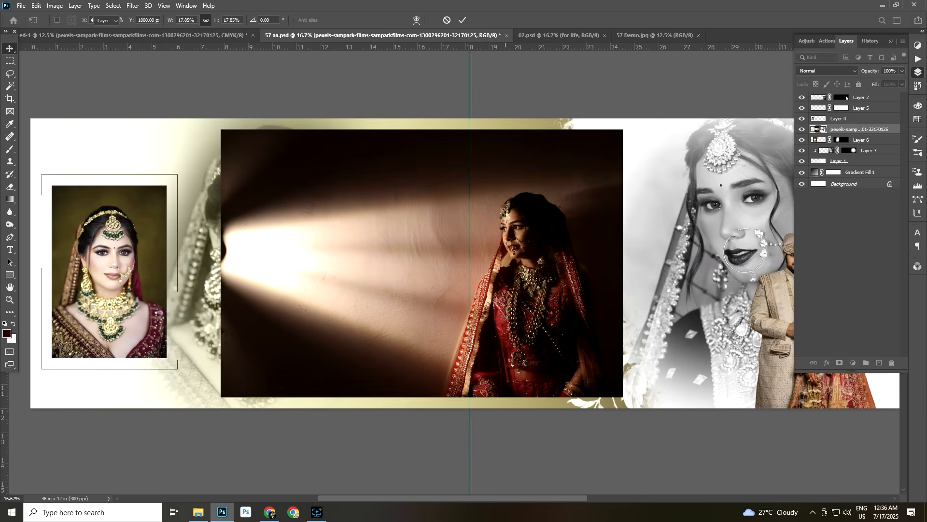
# Move the light-beam photo's layer down the stack to beneath the Gradient Fill 1 layer
pyautogui.press('ctrl')
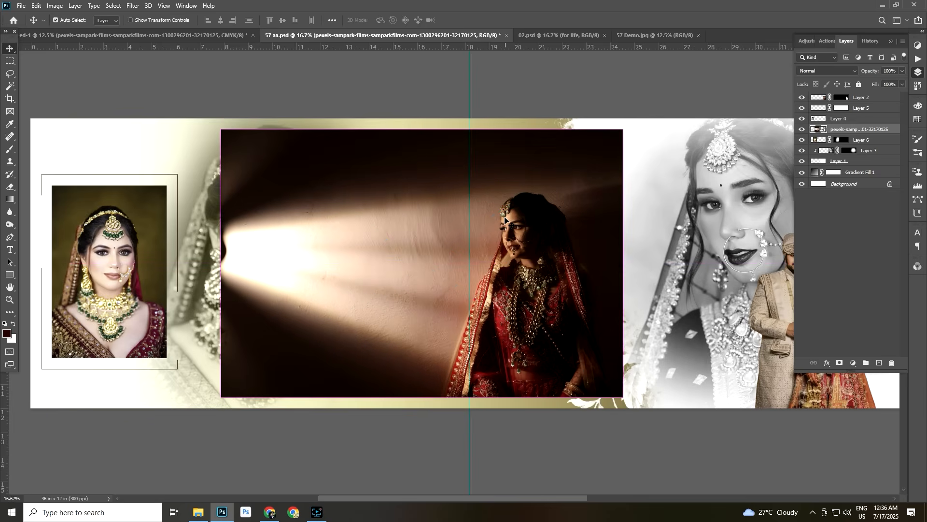
pyautogui.hotkey('ctrl', '[')
pyautogui.hotkey('ctrl', '[')
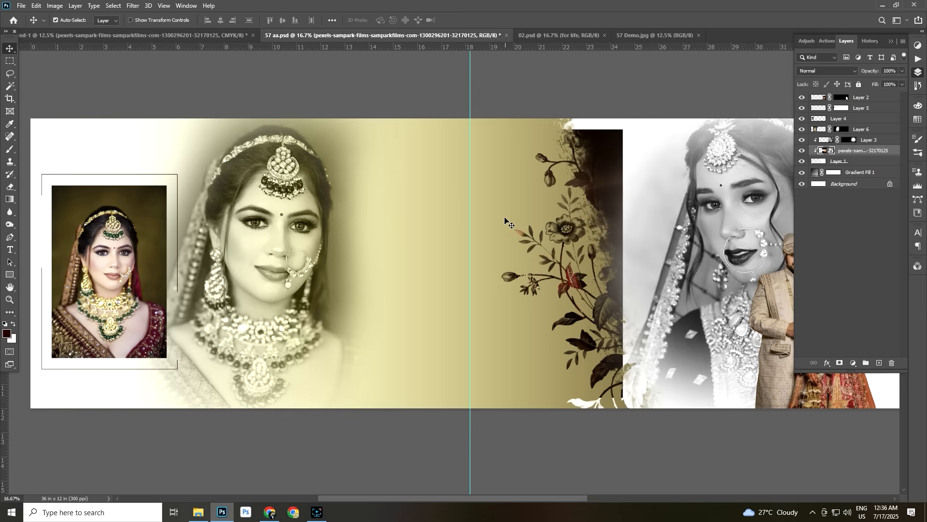
pyautogui.hotkey('ctrl', '[')
pyautogui.hotkey('ctrl', '[')
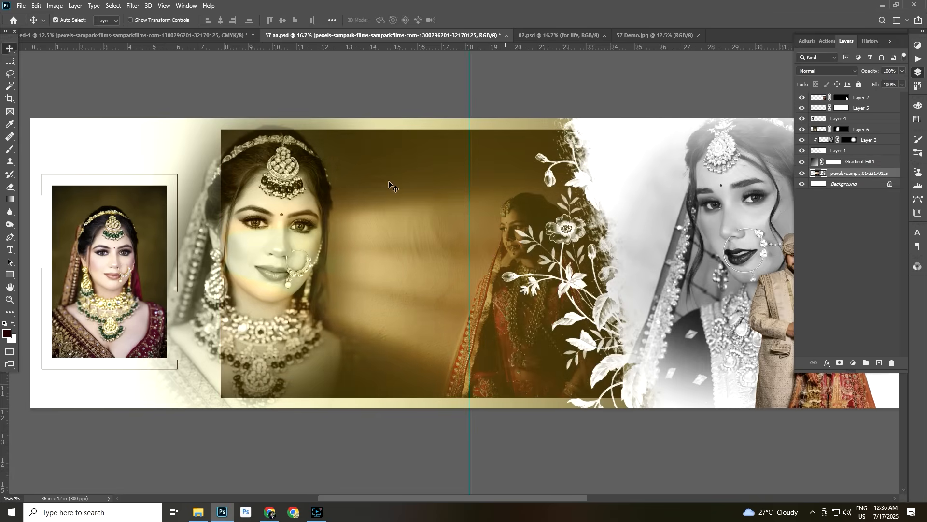
# Scale the light-beam photo to 21.60% and reposition it so it covers the spread's full height
pyautogui.hotkey('ctrl', 't')
pyautogui.moveTo(219, 135); pyautogui.dragTo(134, 77)
pyautogui.moveTo(370, 206); pyautogui.dragTo(352, 224)
pyautogui.press('Return')
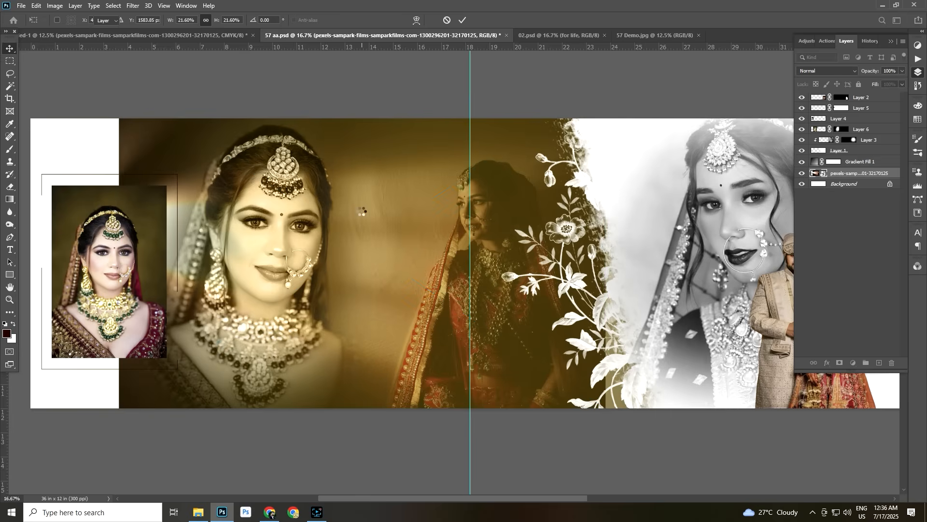
# Raise the light-beam photo's layer above Gradient Fill 1 and shift the photo slightly left and down
pyautogui.rightClick(471, 237)
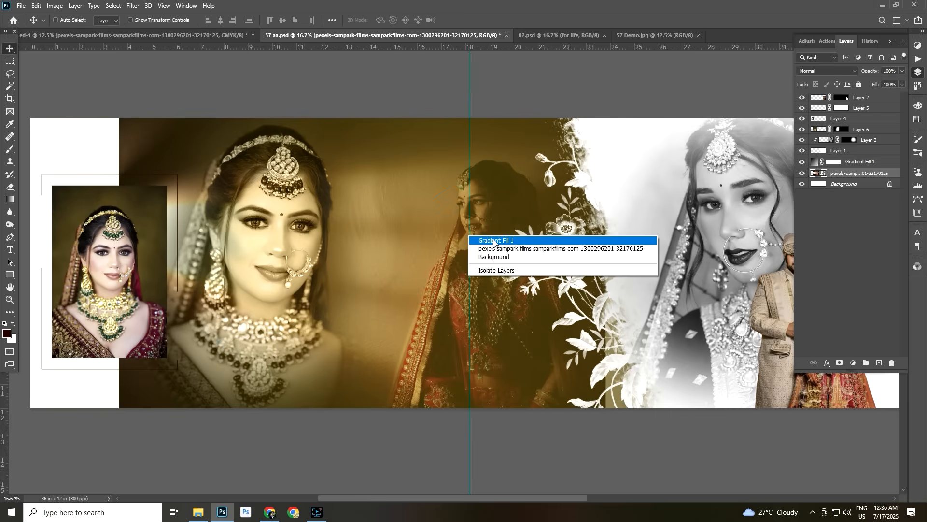
pyautogui.click(494, 241)
pyautogui.rightClick(480, 285)
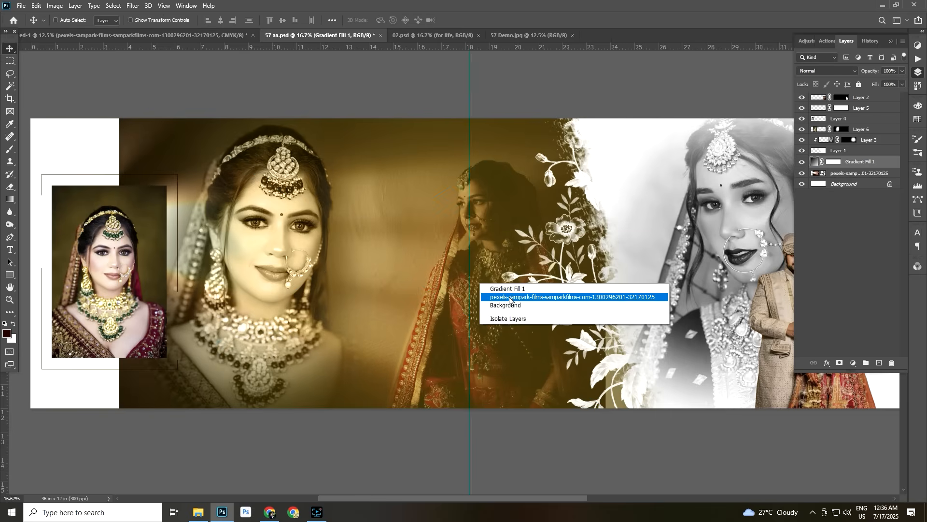
pyautogui.click(511, 298)
pyautogui.hotkey('ctrl', ']')
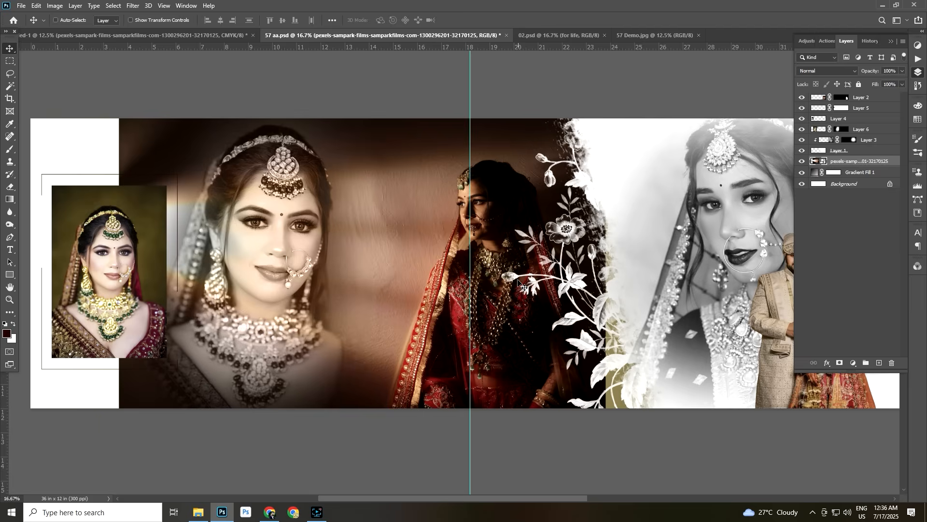
pyautogui.moveTo(502, 281); pyautogui.dragTo(497, 292)
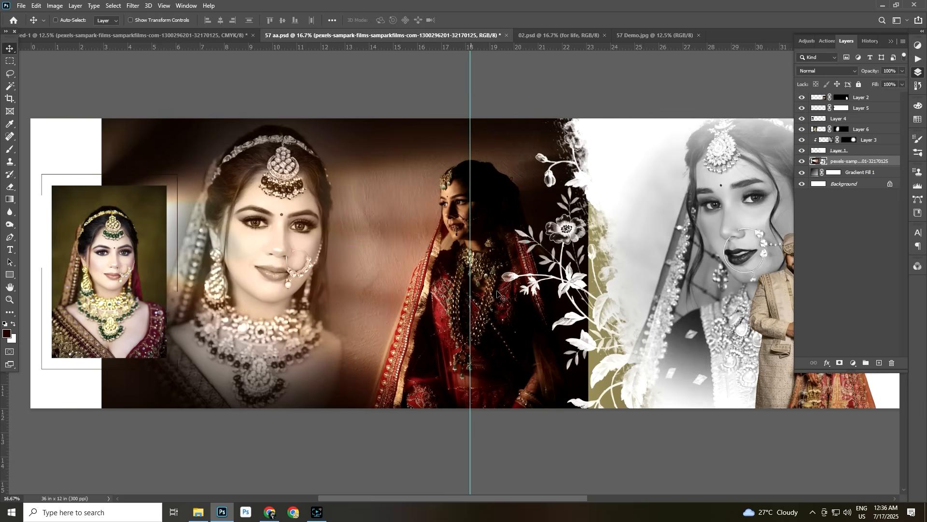
# Add a black mask to the light-beam photo and reveal the bride in red with a soft 2500 px white brush
pyautogui.keyDown('alt'); pyautogui.click(841, 364); pyautogui.keyUp('alt')
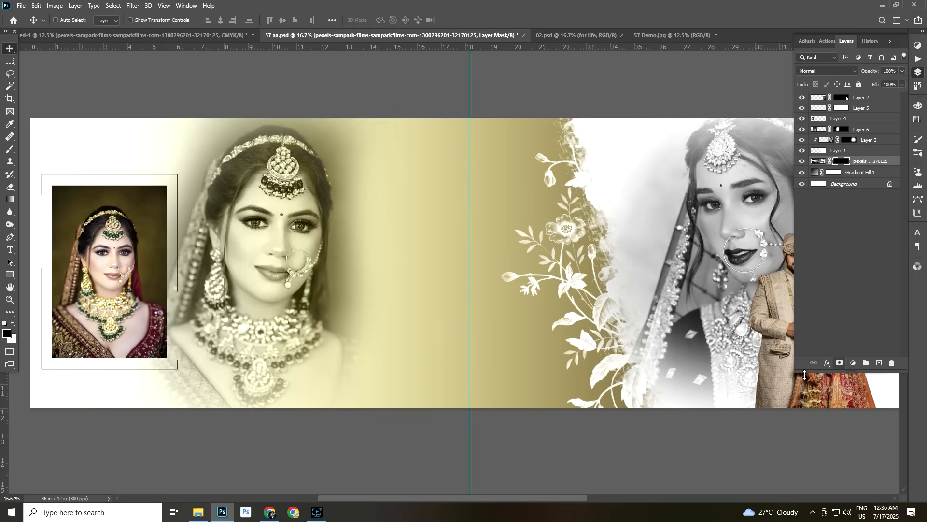
pyautogui.press('b')
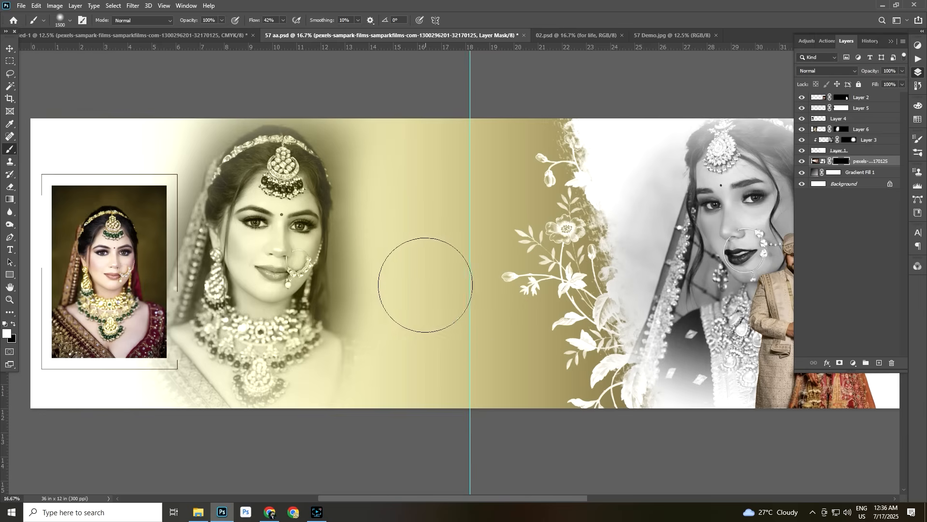
pyautogui.press(']')
pyautogui.press(']')
pyautogui.press(']')
pyautogui.press(']')
pyautogui.press(']')
pyautogui.press(']')
pyautogui.press(']')
pyautogui.press(']')
pyautogui.press(']')
pyautogui.press(']')
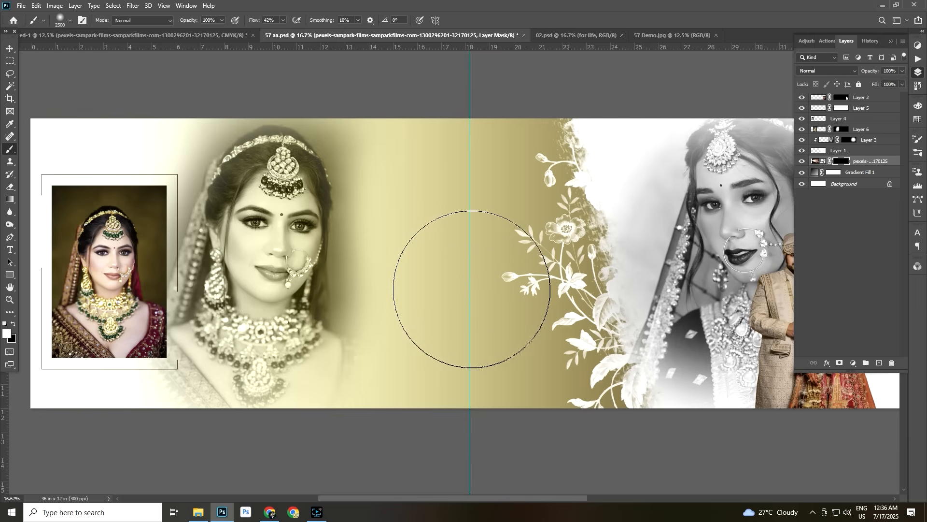
pyautogui.moveTo(443, 269)
pyautogui.mouseDown()
pyautogui.moveTo(449, 274)
pyautogui.moveTo(472, 240)
pyautogui.moveTo(451, 263)
pyautogui.moveTo(425, 352)
pyautogui.moveTo(476, 373)
pyautogui.moveTo(505, 364)
pyautogui.moveTo(424, 140)
pyautogui.moveTo(424, 341)
pyautogui.moveTo(486, 413)
pyautogui.moveTo(517, 331)
pyautogui.moveTo(543, 155)
pyautogui.moveTo(459, 445)
pyautogui.moveTo(362, 72)
pyautogui.moveTo(524, 103)
pyautogui.moveTo(600, 404)
pyautogui.moveTo(421, 456)
pyautogui.moveTo(406, 442)
pyautogui.moveTo(601, 445)
pyautogui.moveTo(662, 228)
pyautogui.moveTo(653, 392)
pyautogui.mouseUp()
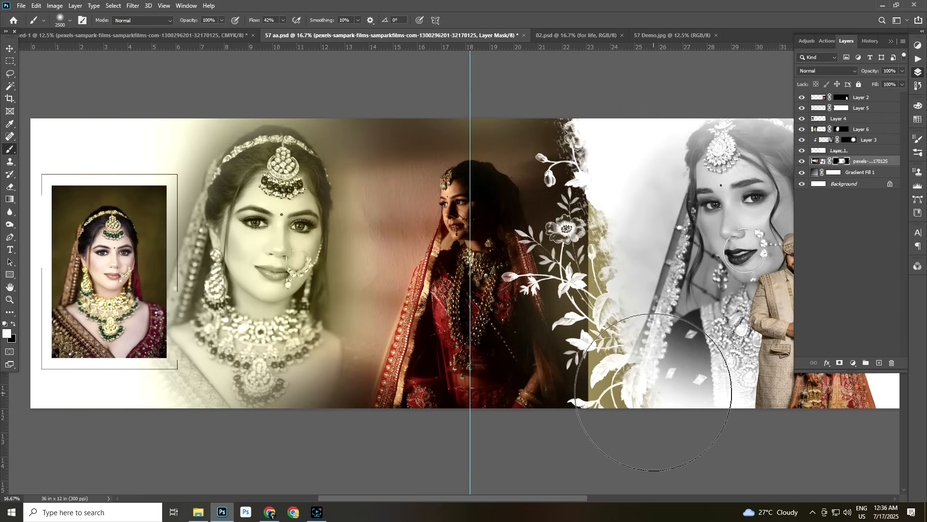
pyautogui.press('v')
# Mask out the light-beam photo's hard edge behind the white floral border with a soft 1700 px black brush
pyautogui.rightClick(603, 392)
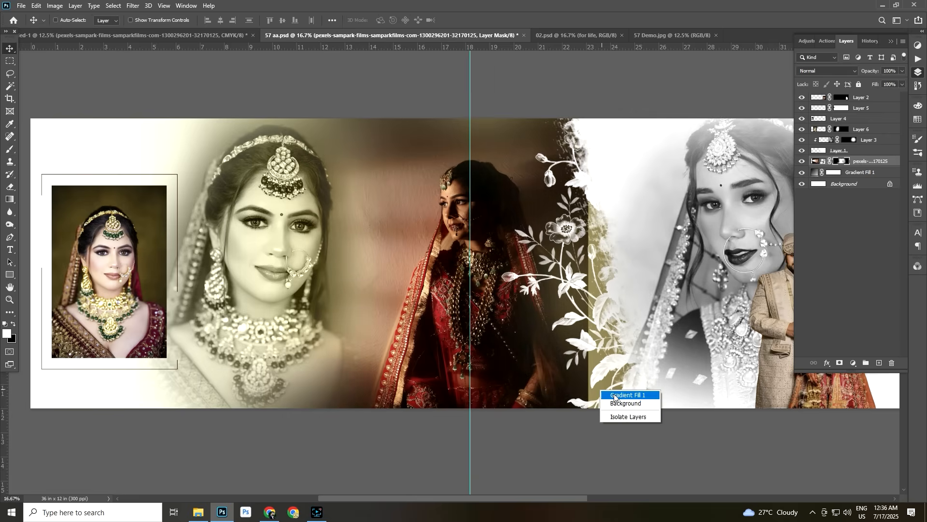
pyautogui.click(614, 395)
pyautogui.rightClick(599, 392)
pyautogui.rightClick(490, 373)
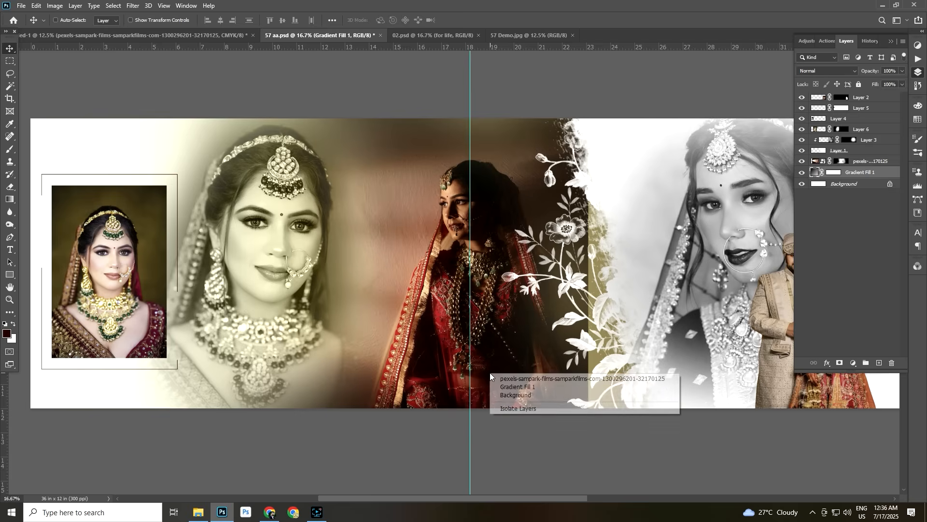
pyautogui.click(531, 378)
pyautogui.click(842, 162)
pyautogui.press('b')
pyautogui.press('d')
pyautogui.press('[')
pyautogui.press('[')
pyautogui.press('[')
pyautogui.press('[')
pyautogui.press('[')
pyautogui.press('[')
pyautogui.press('[')
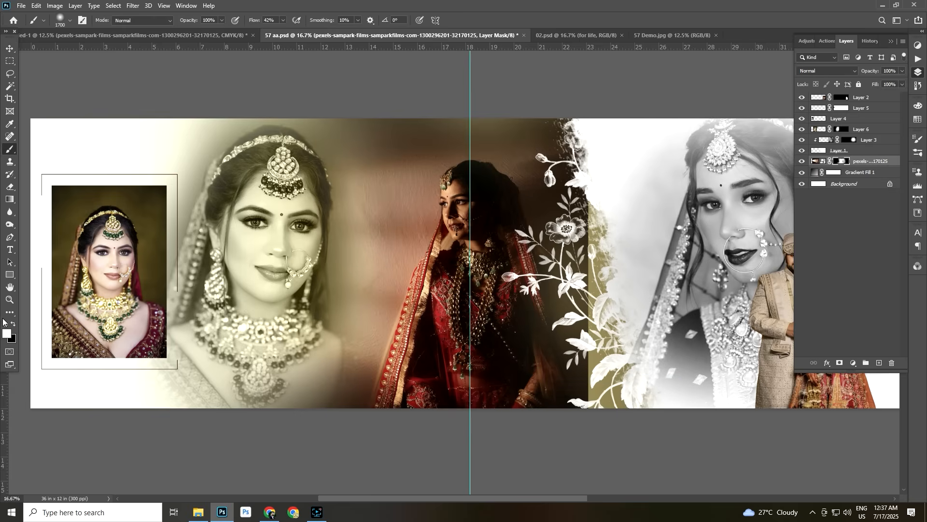
pyautogui.moveTo(621, 186)
pyautogui.mouseDown()
pyautogui.moveTo(600, 176)
pyautogui.moveTo(611, 363)
pyautogui.moveTo(632, 176)
pyautogui.moveTo(623, 394)
pyautogui.moveTo(671, 165)
pyautogui.moveTo(652, 289)
pyautogui.mouseUp()
pyautogui.press('v')
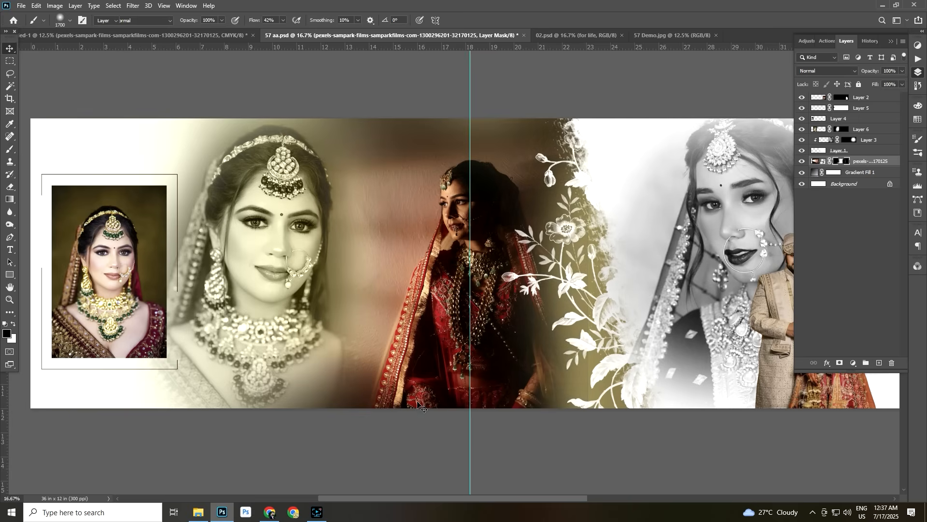
# Brighten the light-beam photo of the bride in red with Curves by slightly raising the midtones
pyautogui.rightClick(499, 355)
pyautogui.click(499, 355)
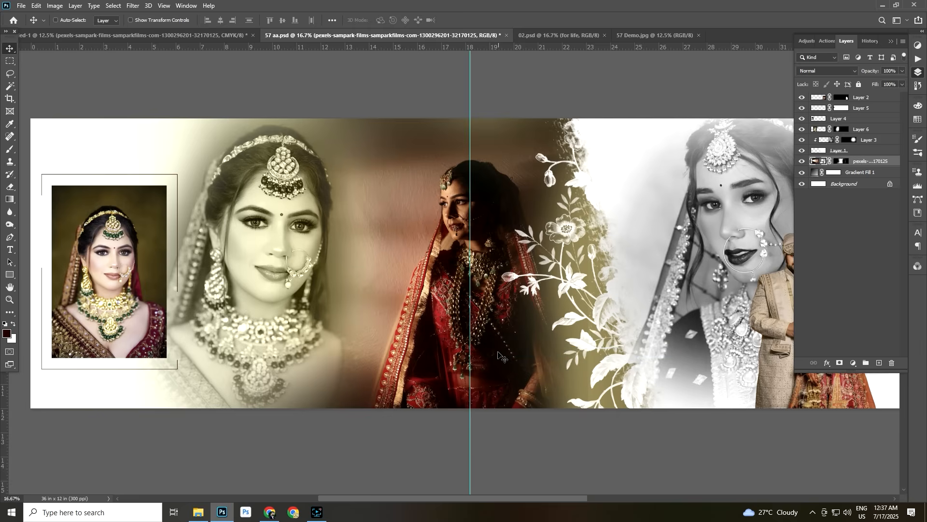
pyautogui.hotkey('ctrl', 'm')
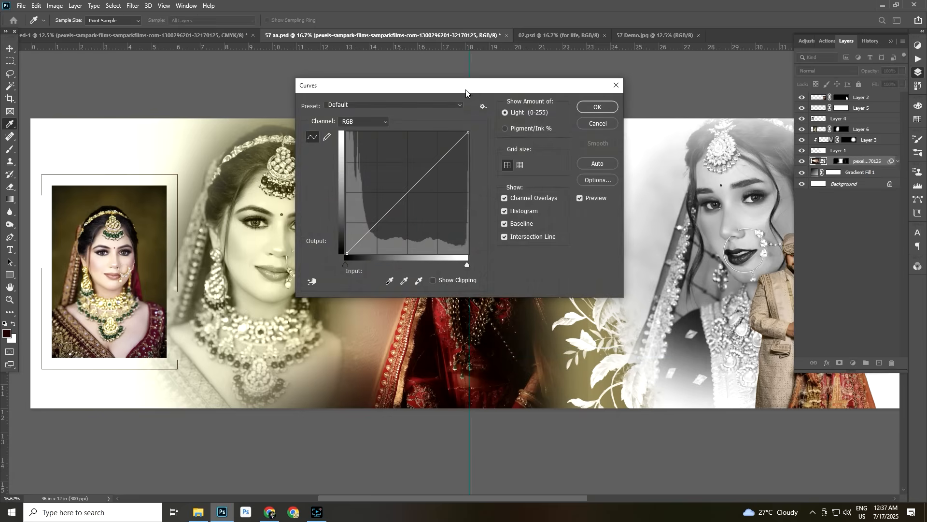
pyautogui.moveTo(466, 89); pyautogui.dragTo(703, 241)
pyautogui.click(652, 332)
pyautogui.moveTo(653, 332); pyautogui.dragTo(652, 328)
pyautogui.click(836, 260)
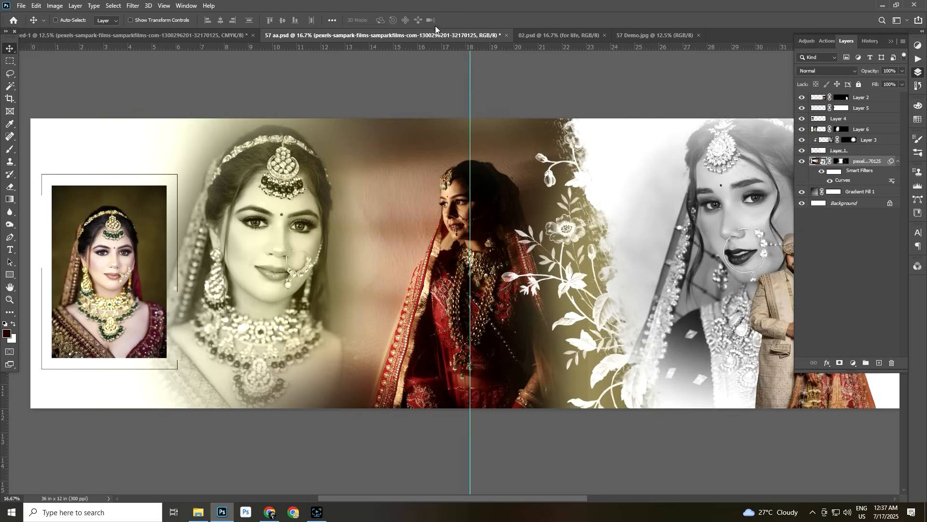
# Copy the pale rose artwork layer from the CMYK source document into 57 aa.psd
pyautogui.click(119, 34)
pyautogui.rightClick(470, 323)
pyautogui.click(481, 329)
pyautogui.moveTo(481, 329); pyautogui.dragTo(183, 37)
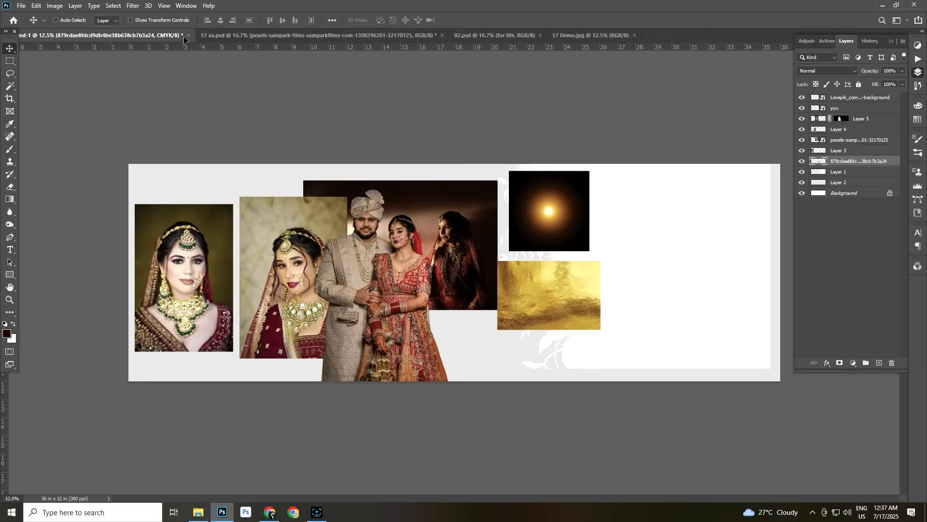
pyautogui.moveTo(275, 34); pyautogui.dragTo(108, 147)
# Resize the rose artwork, place it in the spread's upper-left corner behind the framed portrait and set its opacity to 24%
pyautogui.press('ctrl')
pyautogui.hotkey('ctrl', 't')
pyautogui.moveTo(213, 253); pyautogui.dragTo(300, 320)
pyautogui.moveTo(133, 200); pyautogui.dragTo(67, 170)
pyautogui.press('Return')
pyautogui.click(902, 72)
pyautogui.moveTo(874, 84); pyautogui.dragTo(867, 81)
pyautogui.moveTo(104, 156); pyautogui.dragTo(102, 143)
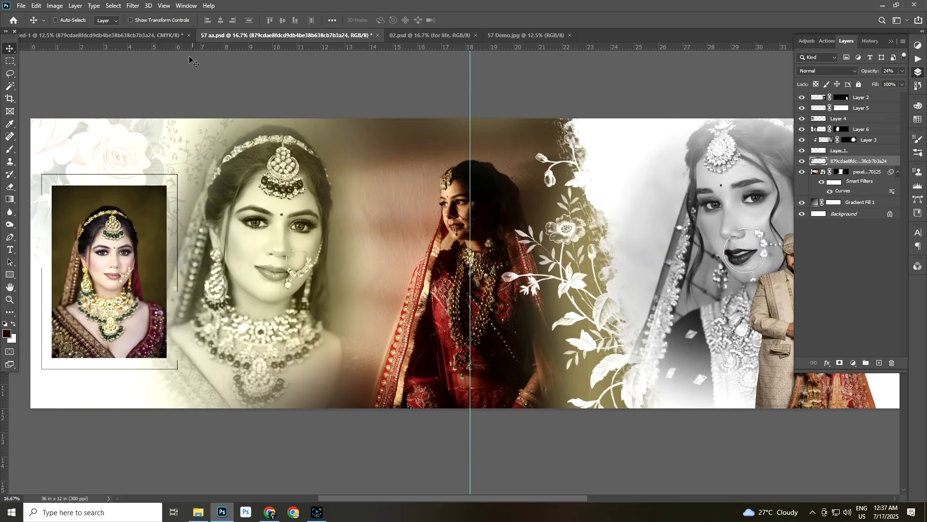
# Copy the linked "for life" lettering layers from 02.psd into 57 aa.psd
pyautogui.click(428, 36)
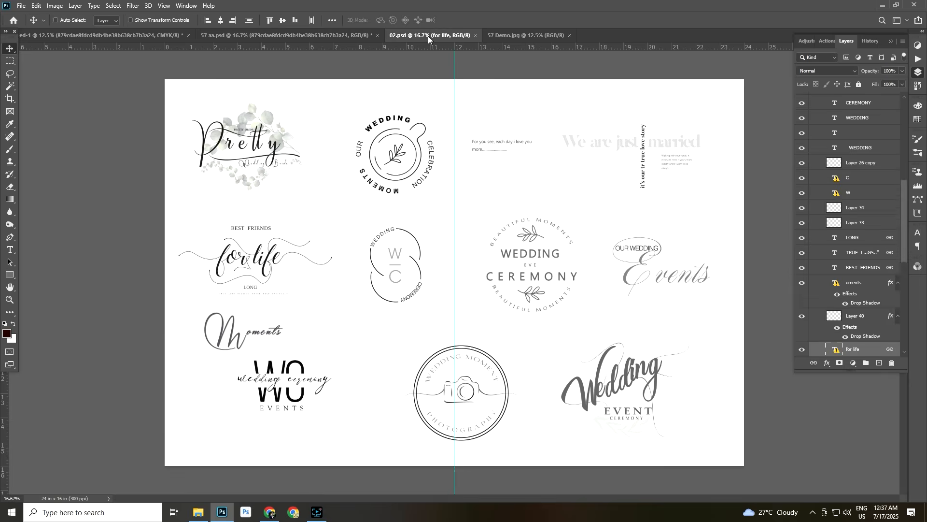
pyautogui.rightClick(257, 258)
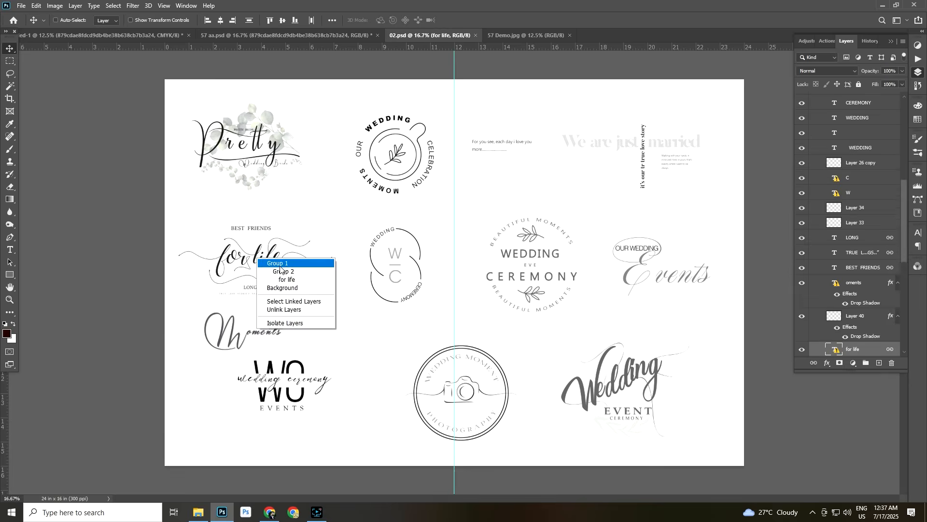
pyautogui.click(282, 281)
pyautogui.moveTo(265, 259); pyautogui.dragTo(337, 317)
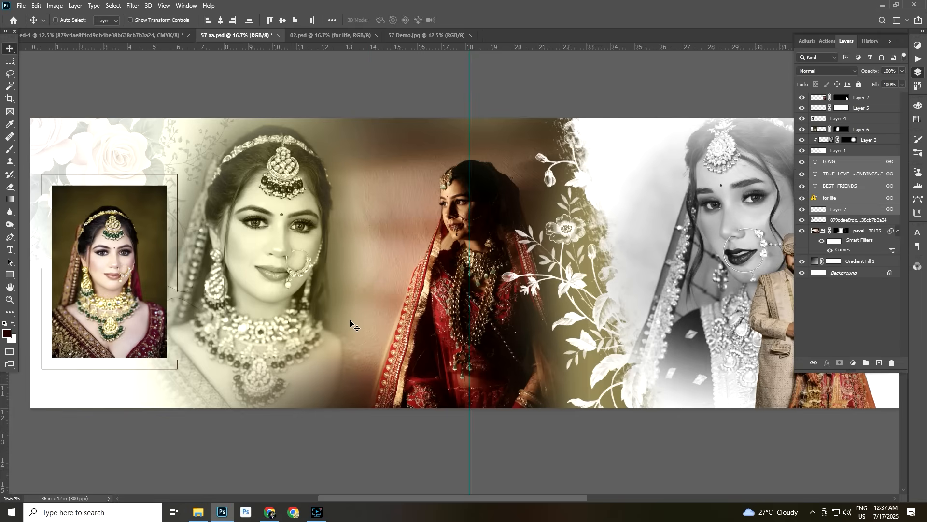
# Place the "for life" lettering over the lower part of the green-toned bride and bring its layers to the front
pyautogui.hotkey('ctrl', 't')
pyautogui.press('Return')
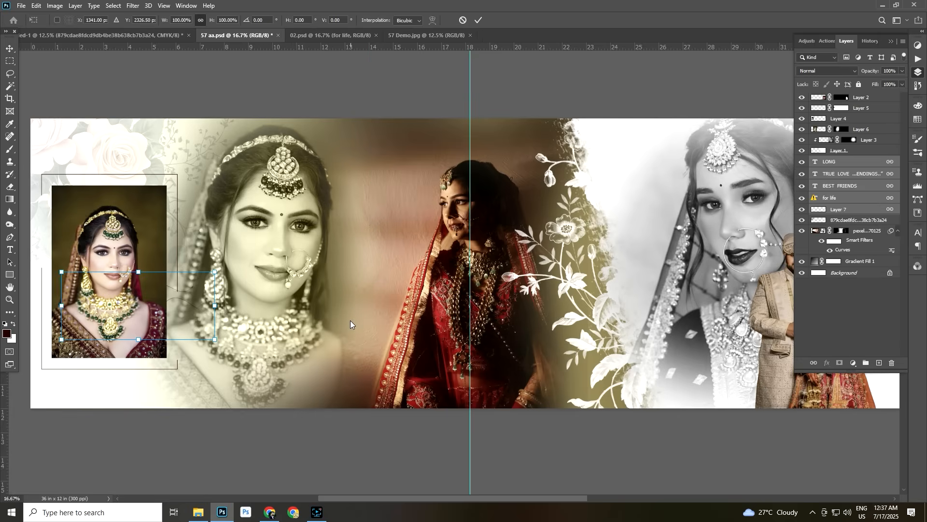
pyautogui.moveTo(123, 308); pyautogui.dragTo(271, 371)
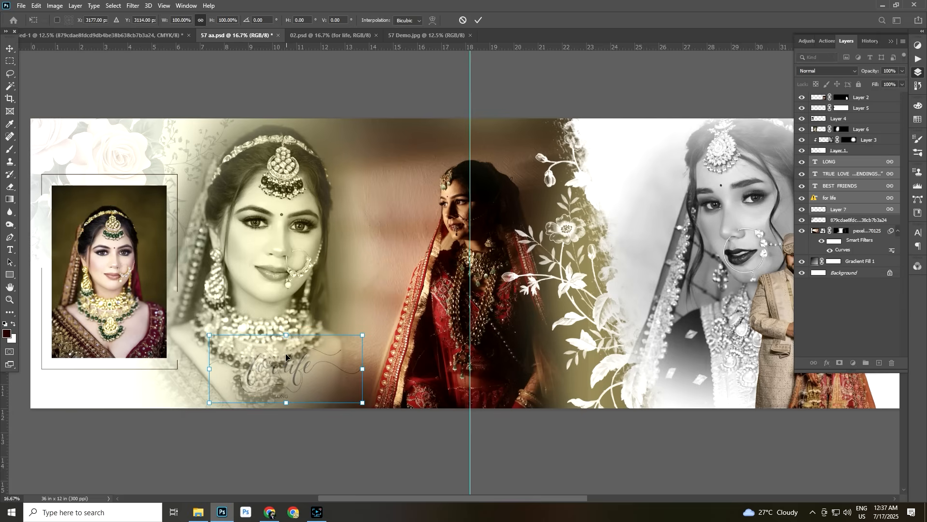
pyautogui.press('Return')
pyautogui.hotkey('ctrl', 'shift', ']')
pyautogui.moveTo(286, 363); pyautogui.dragTo(312, 366)
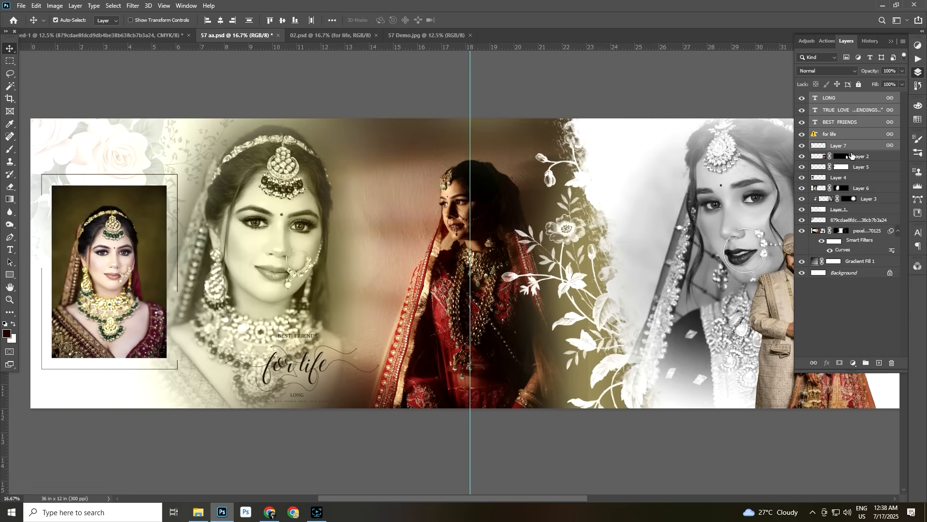
# Merge the "for life" lettering layers into one and give it a brown #5d2f09 Color Overlay
pyautogui.hotkey('ctrl', 'e')
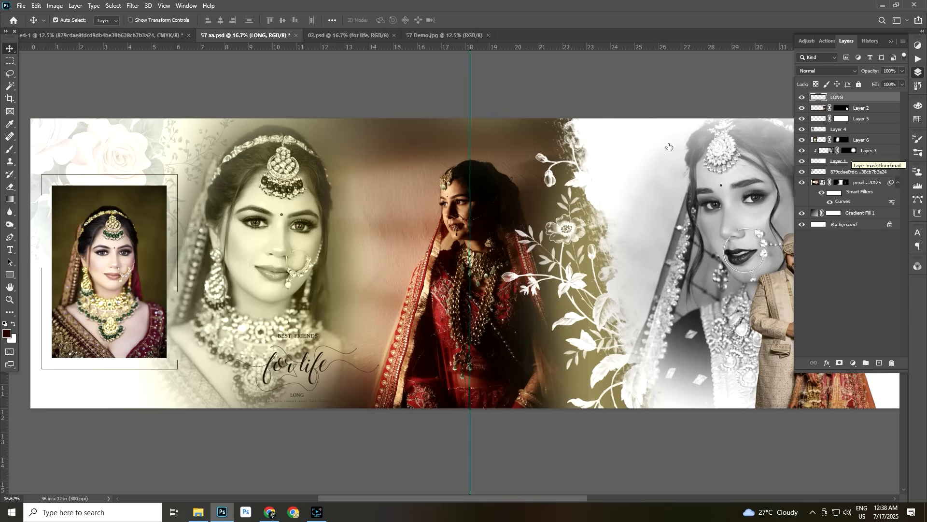
pyautogui.doubleClick(882, 99)
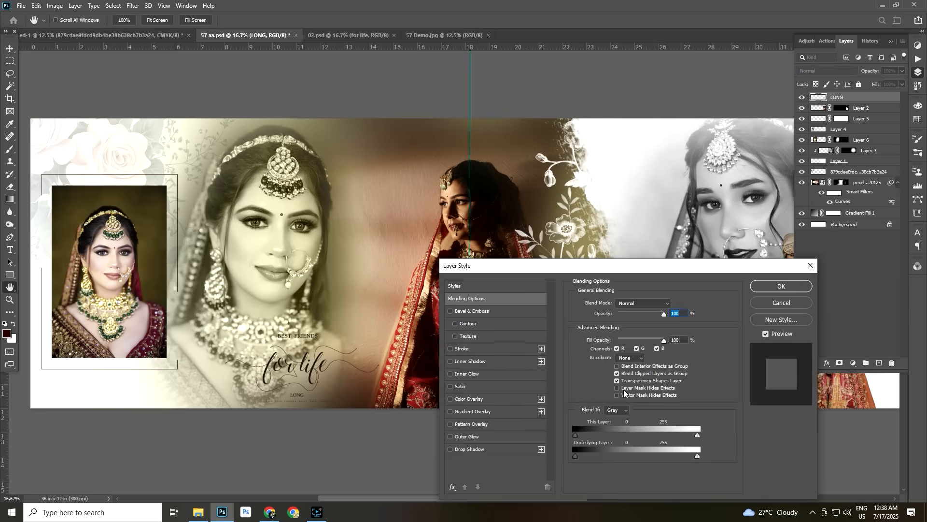
pyautogui.moveTo(562, 269); pyautogui.dragTo(570, 136)
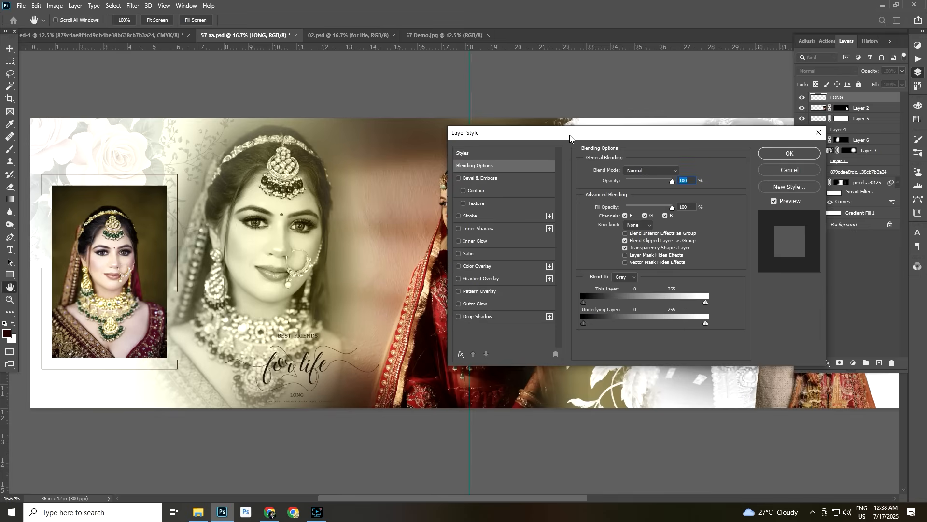
pyautogui.click(498, 265)
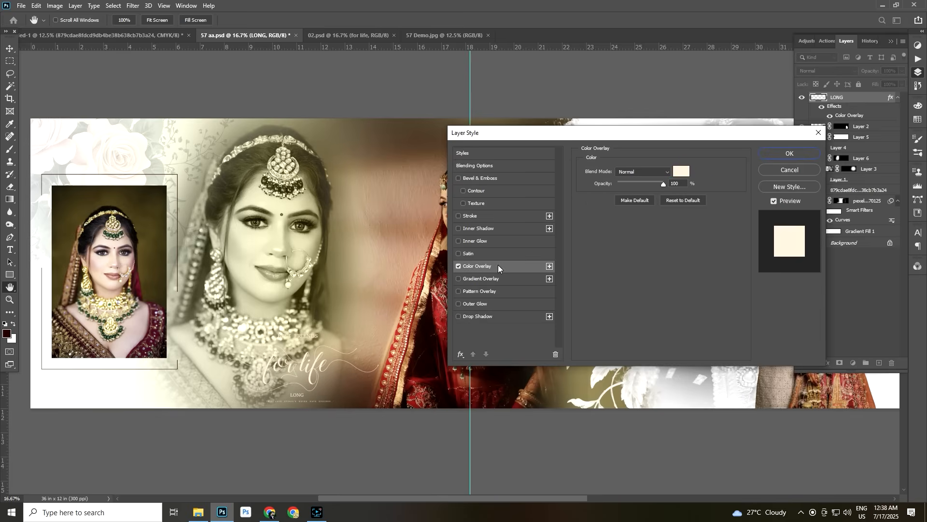
pyautogui.click(679, 173)
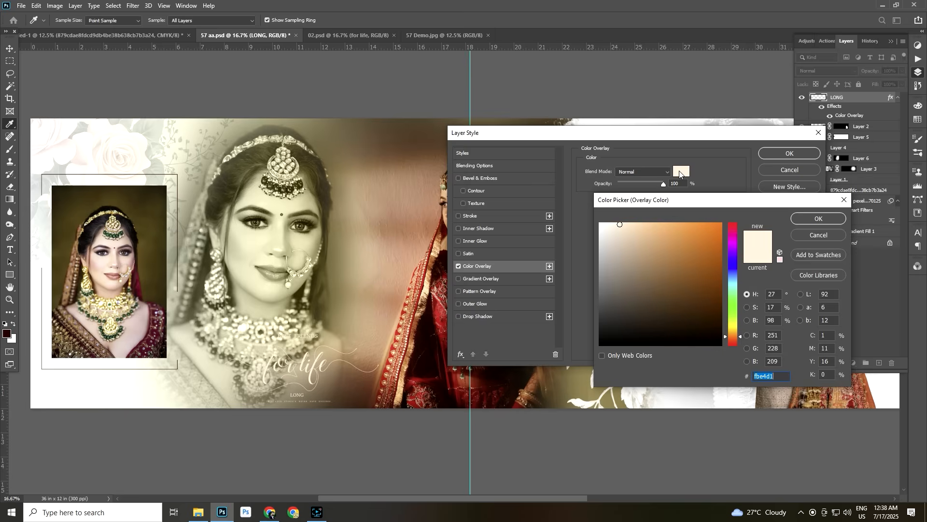
pyautogui.click(719, 313)
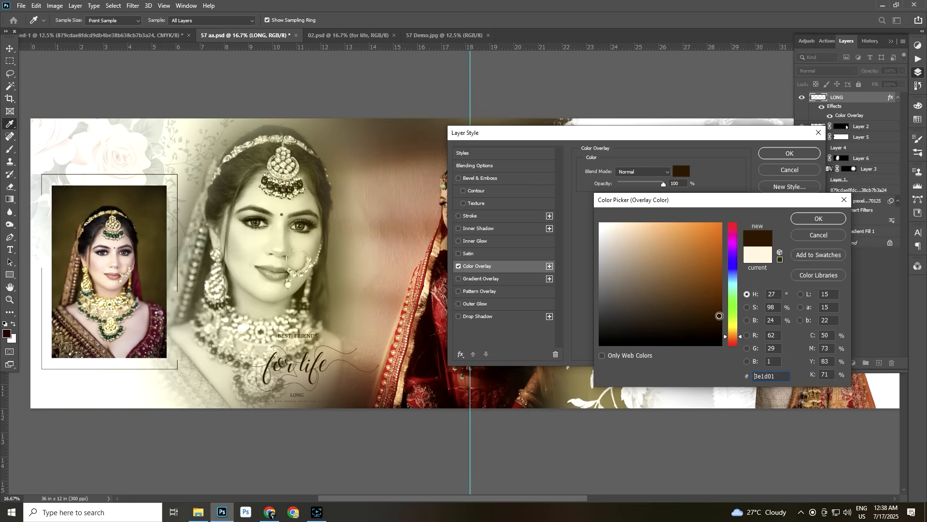
pyautogui.click(670, 237)
pyautogui.click(706, 309)
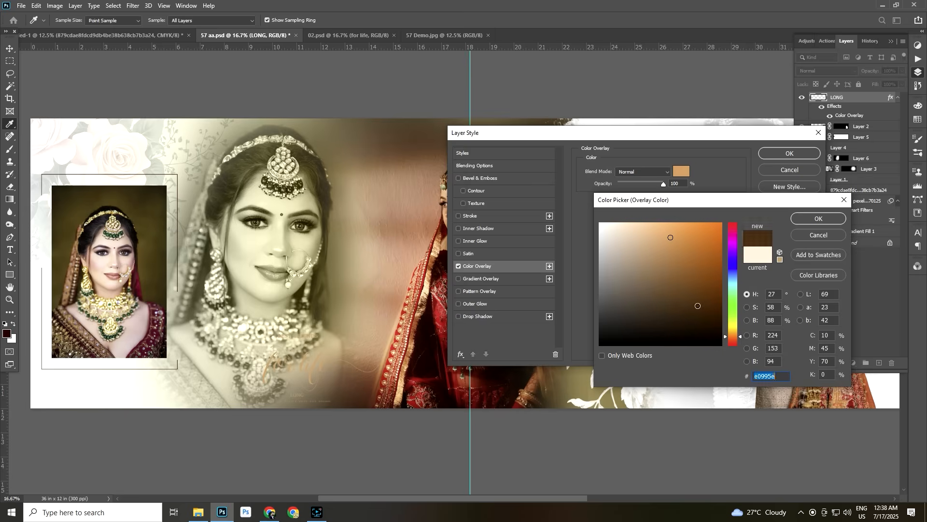
pyautogui.click(710, 300)
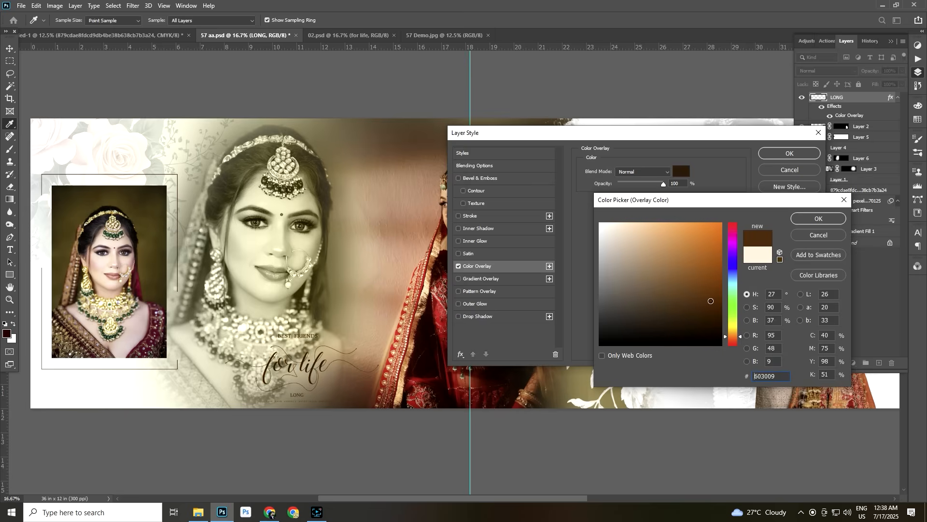
pyautogui.click(814, 219)
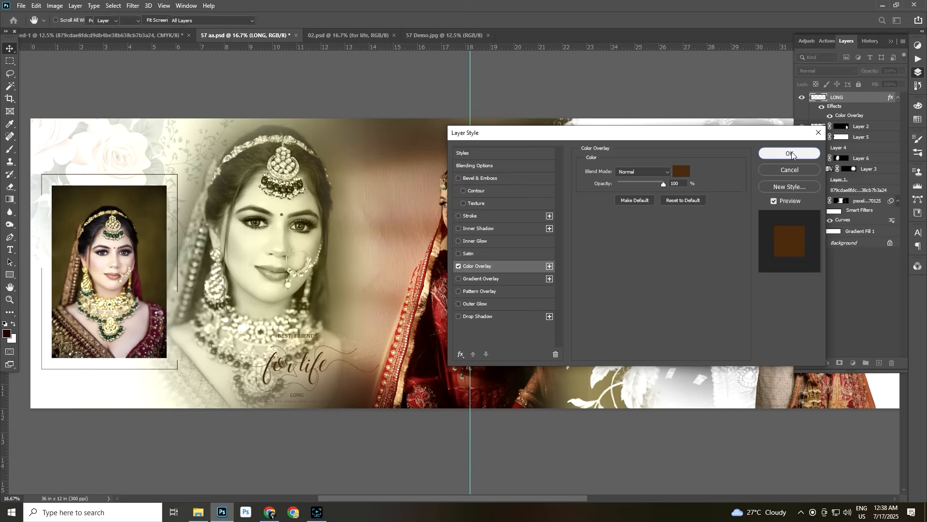
pyautogui.click(792, 152)
# Shift the brown "for life" lettering slightly left and down beneath the bride's necklace
pyautogui.moveTo(284, 371); pyautogui.dragTo(280, 373)
pyautogui.moveTo(418, 313); pyautogui.dragTo(410, 319)
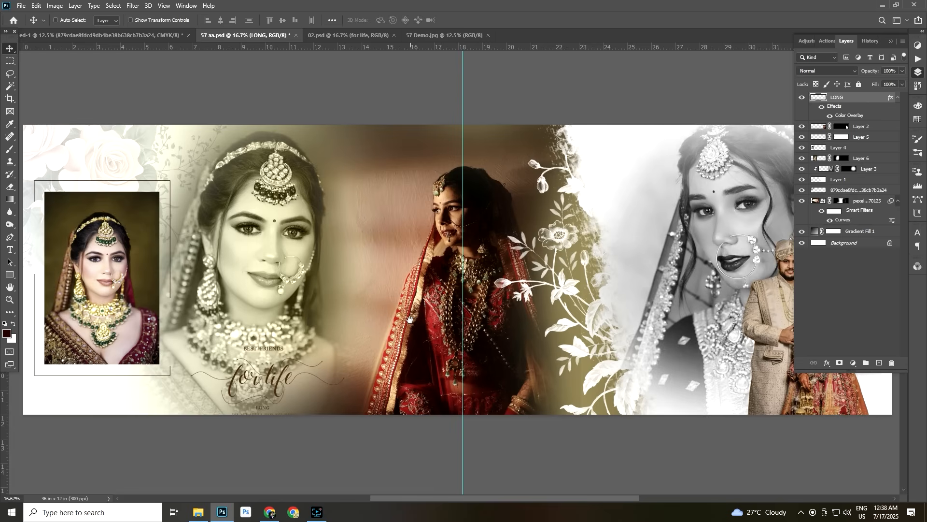
# Move the black-and-white bride photo on Layer 3 slightly to the right behind the couple
pyautogui.moveTo(595, 265); pyautogui.dragTo(544, 257)
pyautogui.moveTo(635, 256); pyautogui.dragTo(595, 269)
pyautogui.hotkey('ctrl', '-')
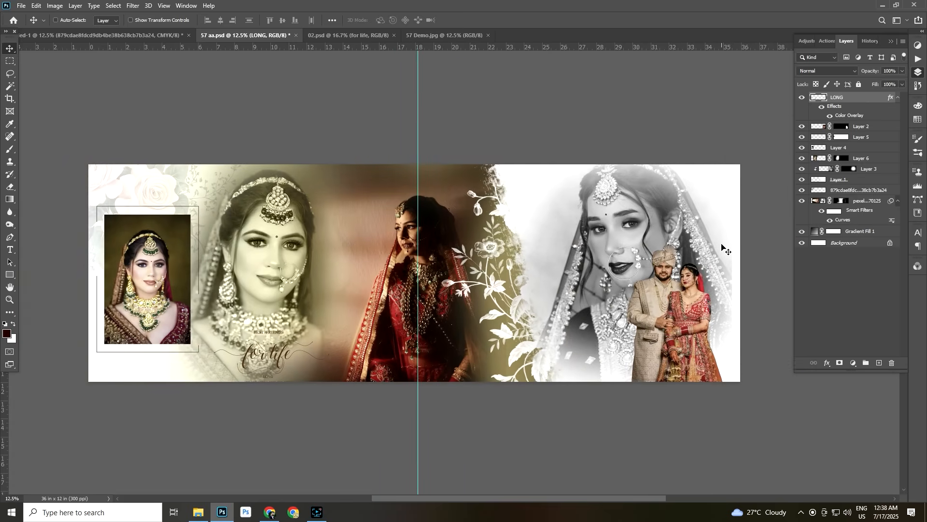
pyautogui.rightClick(679, 261)
pyautogui.click(700, 235)
pyautogui.moveTo(671, 238); pyautogui.dragTo(681, 236)
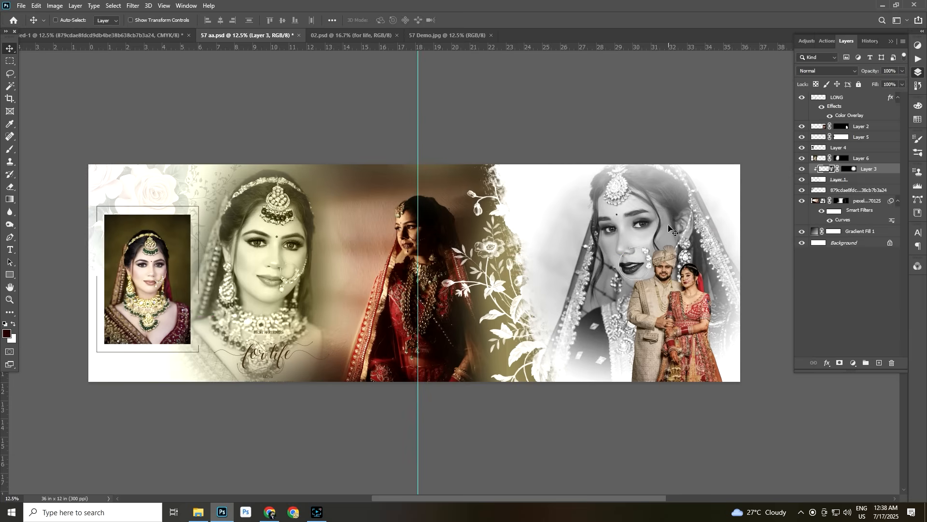
# Stamp all visible layers into a new layer at the top of the stack and open it in Camera Raw Filter
pyautogui.click(869, 100)
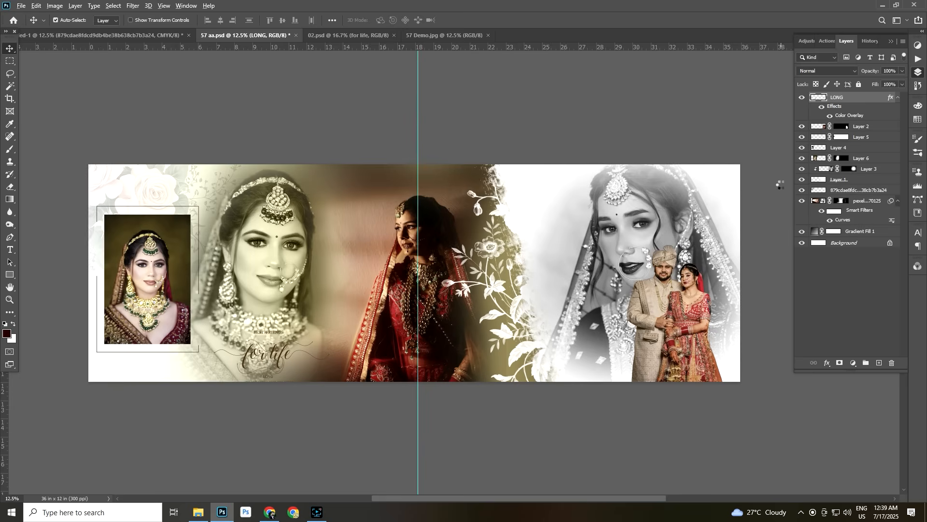
pyautogui.hotkey('ctrl', 'shift', 'alt', 'e')
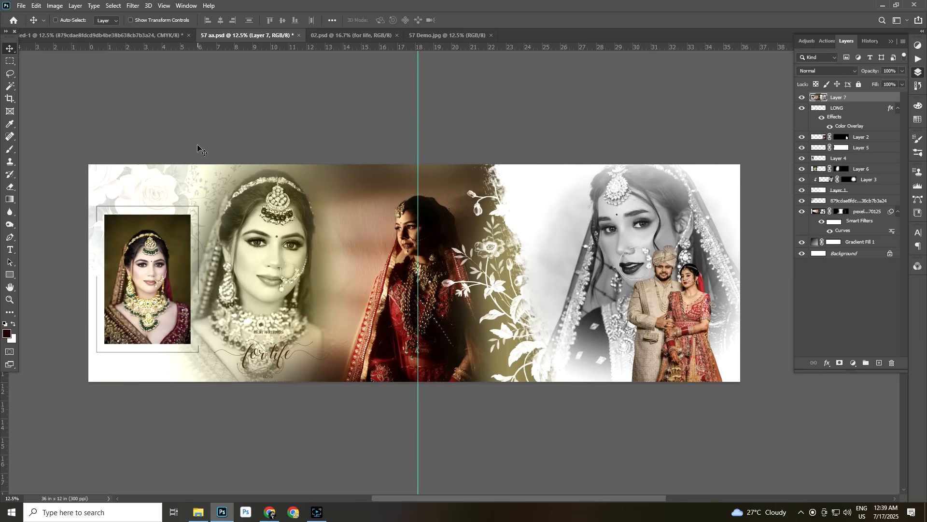
pyautogui.click(131, 6)
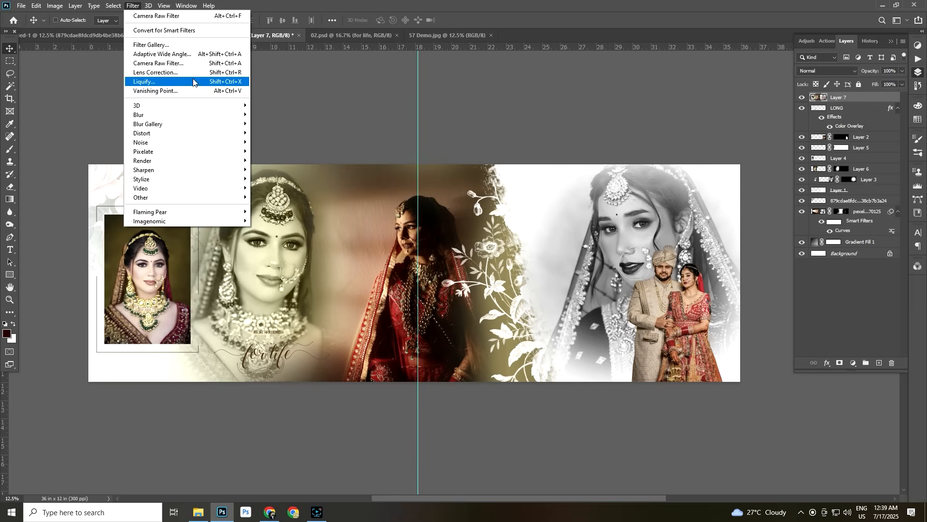
pyautogui.click(160, 63)
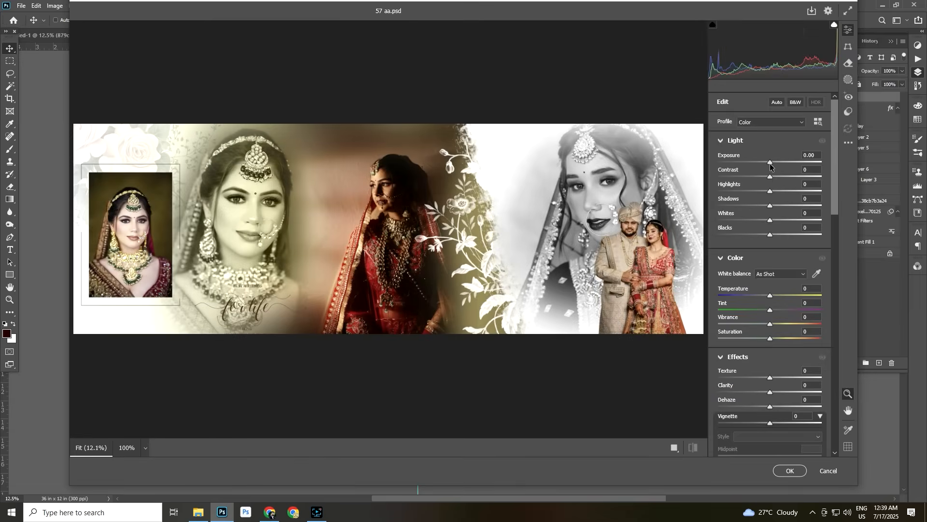
# Set Exposure to +0.05, Contrast to +15, Whites to -16 and Blacks to +13, and raise Vibrance slightly
pyautogui.moveTo(770, 165); pyautogui.dragTo(778, 177)
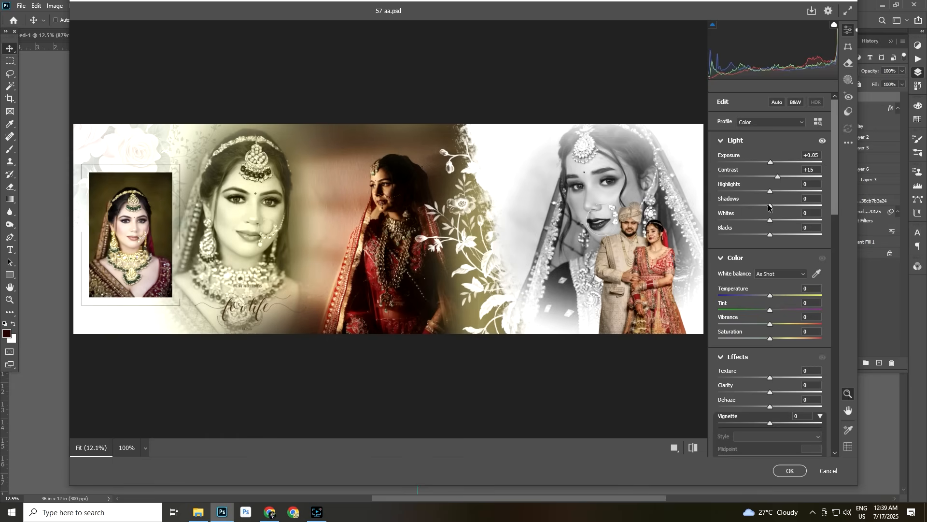
pyautogui.moveTo(770, 220)
pyautogui.mouseDown()
pyautogui.moveTo(762, 221)
pyautogui.moveTo(776, 234)
pyautogui.mouseUp()
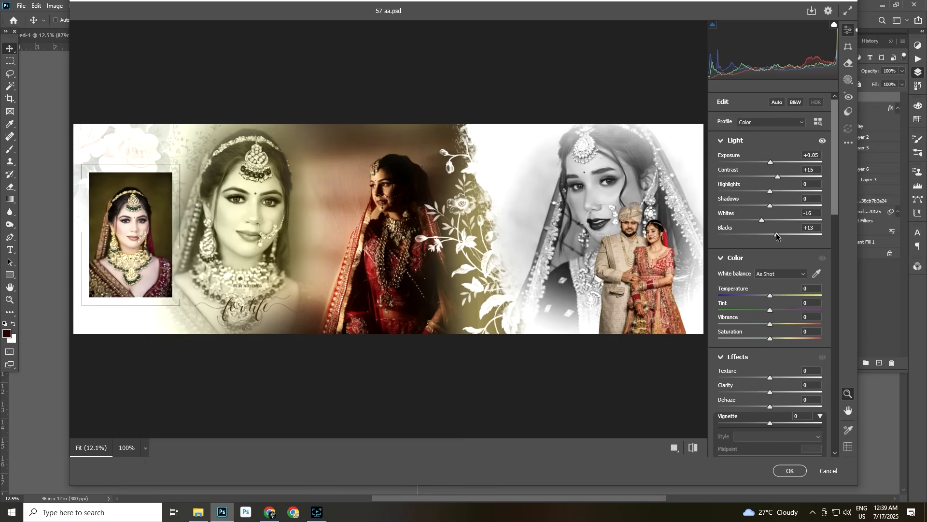
pyautogui.moveTo(771, 324); pyautogui.dragTo(773, 325)
# Set the Color Mixer saturation to -19 for Reds and +42 for Yellows, and apply the Camera Raw filter
pyautogui.moveTo(835, 199); pyautogui.dragTo(838, 365)
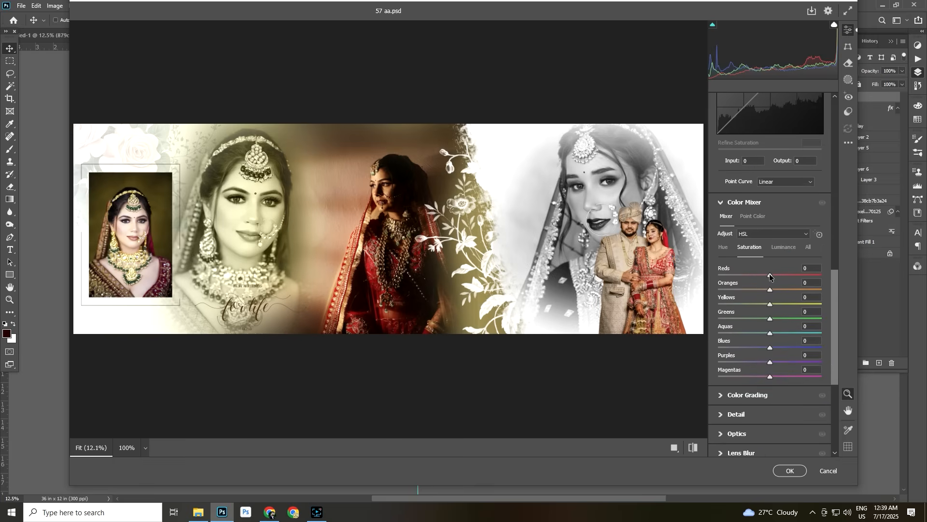
pyautogui.moveTo(770, 275); pyautogui.dragTo(761, 276)
pyautogui.moveTo(770, 304); pyautogui.dragTo(793, 305)
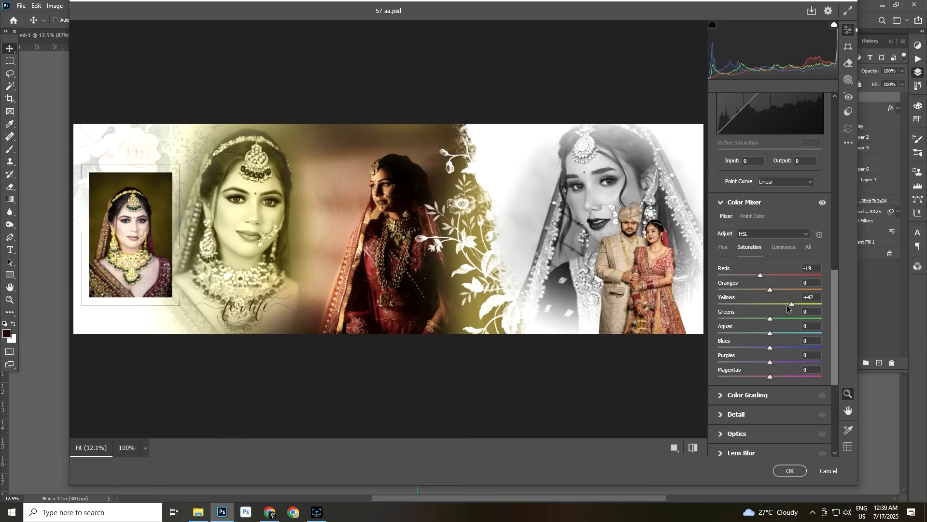
pyautogui.click(789, 471)
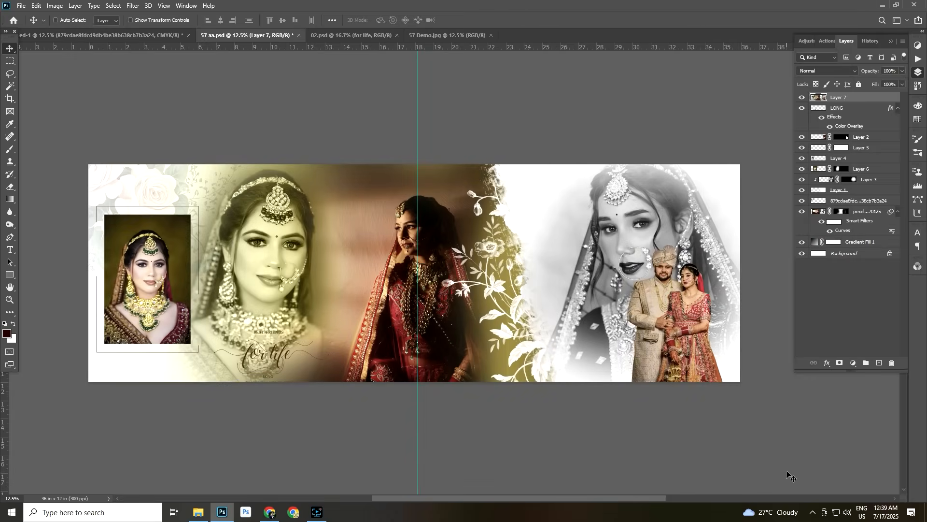